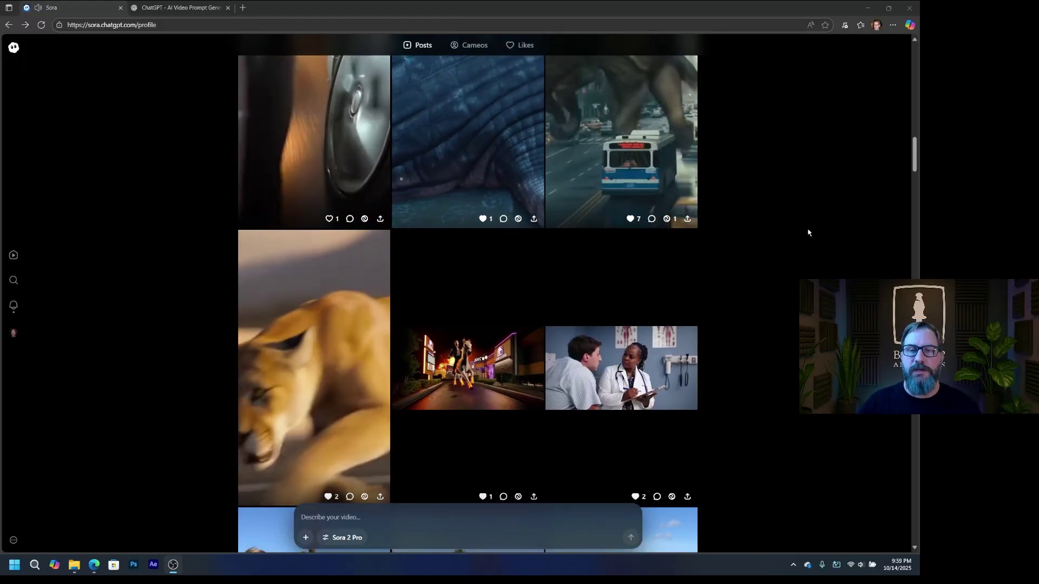
Step: Browse the Sora profile grid, opening and closing the western revolver video's post
{"action": "scroll", "coordinate": [809, 231], "scroll_direction": "down", "scroll_amount": 15}
{"action": "scroll", "coordinate": [816, 228], "scroll_direction": "down", "scroll_amount": 20}
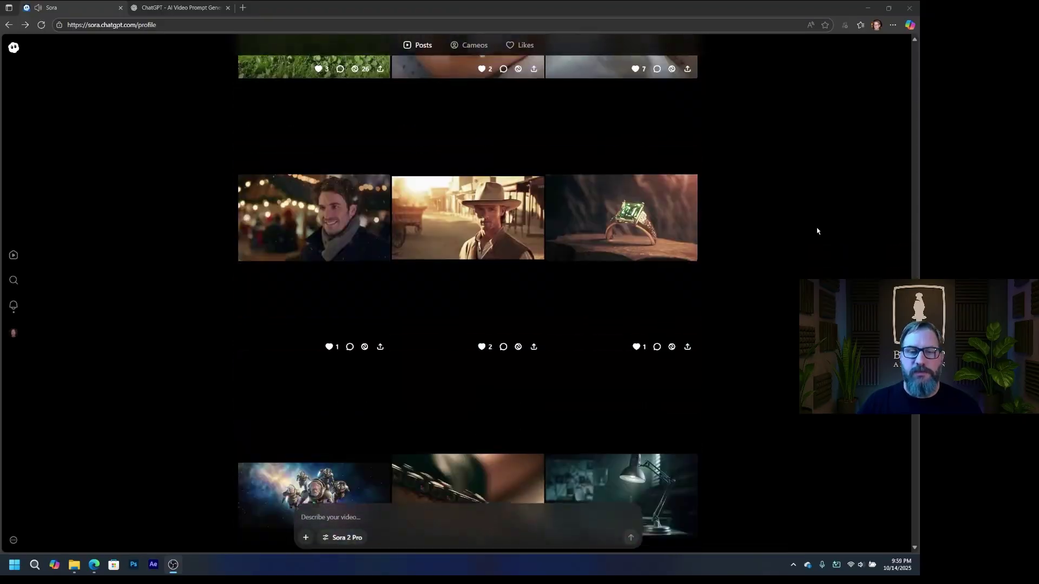
{"action": "scroll", "coordinate": [817, 231], "scroll_direction": "down", "scroll_amount": 3}
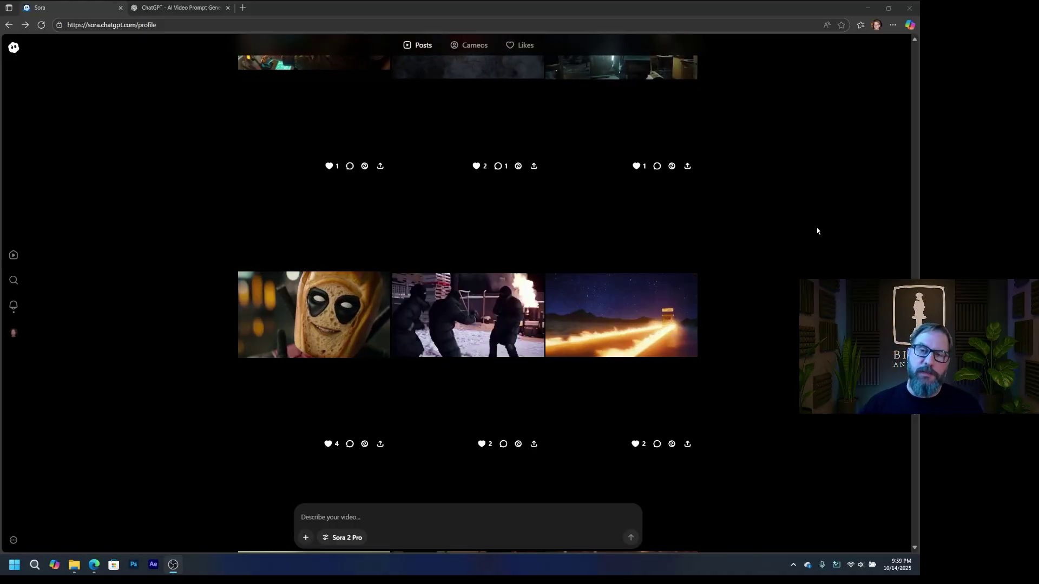
{"action": "scroll", "coordinate": [817, 228], "scroll_direction": "up", "scroll_amount": 5}
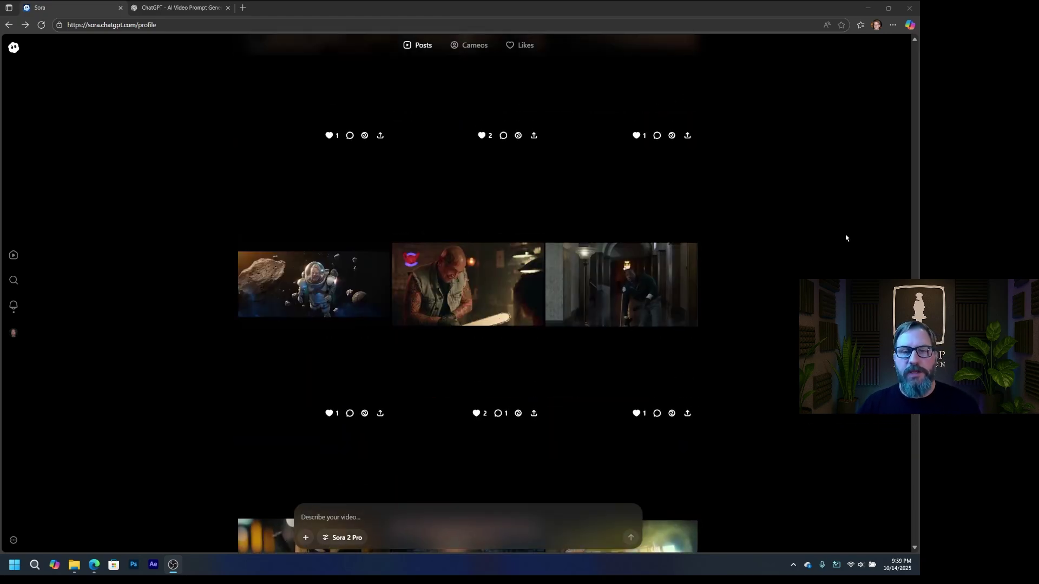
{"action": "scroll", "coordinate": [846, 236], "scroll_direction": "up", "scroll_amount": 6}
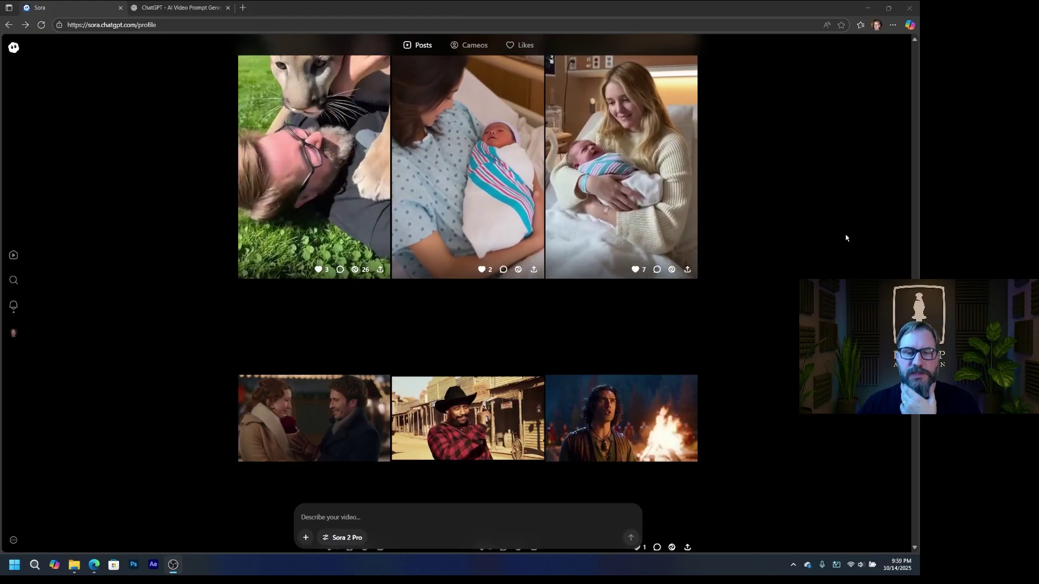
{"action": "scroll", "coordinate": [846, 239], "scroll_direction": "down", "scroll_amount": 3}
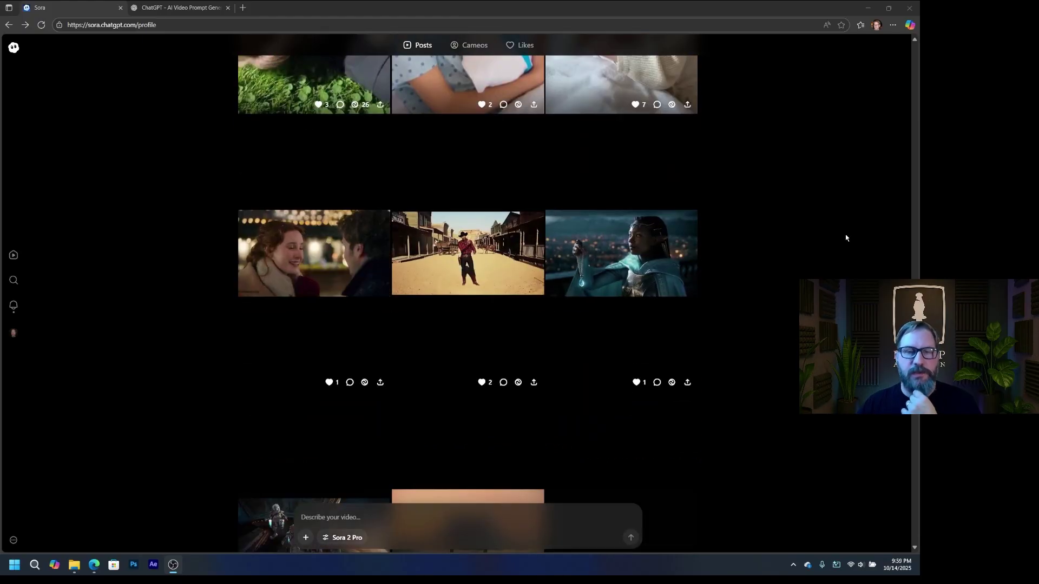
{"action": "left_click", "coordinate": [478, 262]}
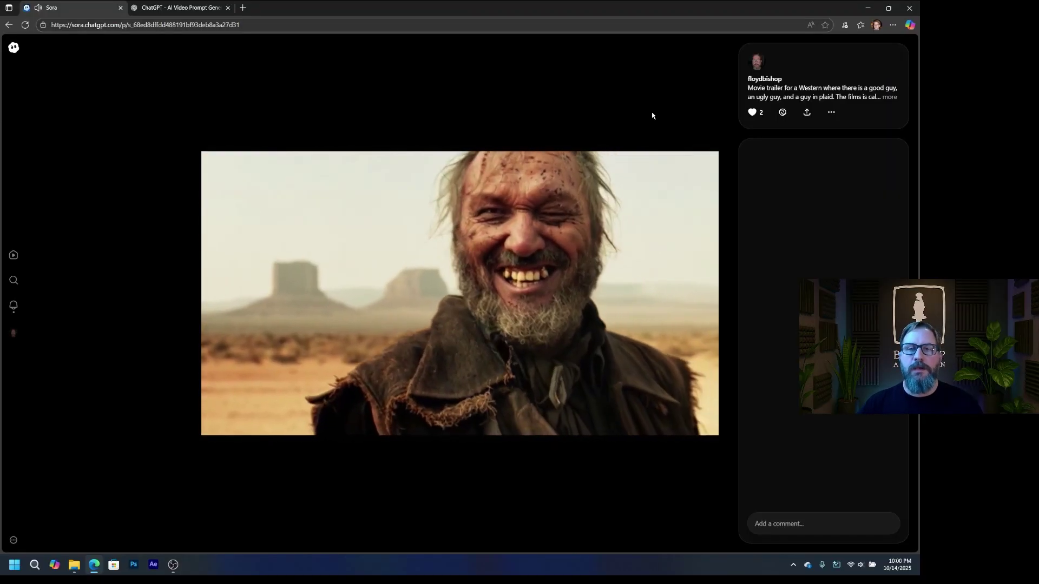
{"action": "left_click", "coordinate": [652, 112]}
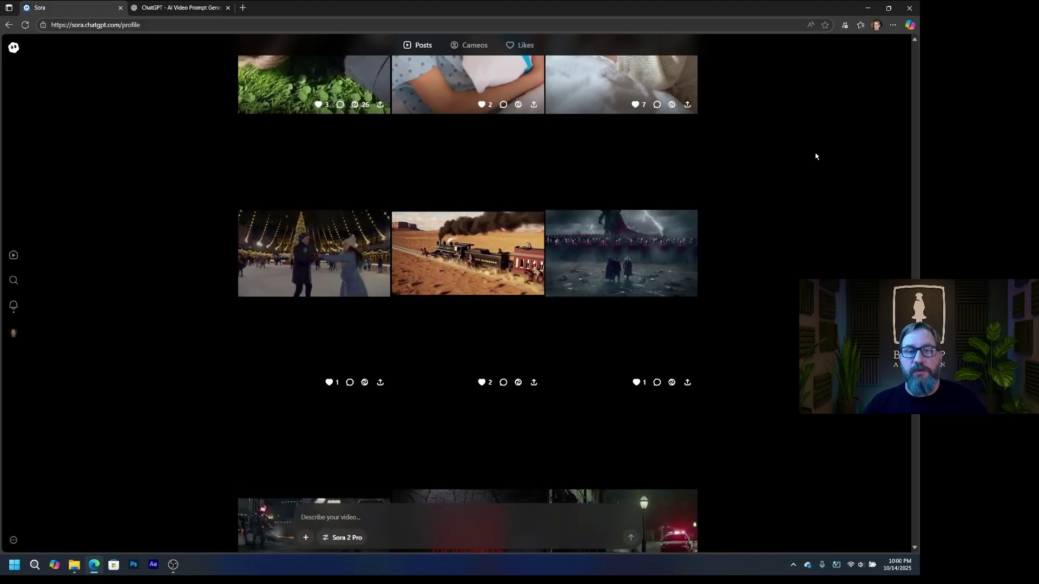
Step: Open the Whisk Takers fire-cooking promo post, pause its video, then switch to ChatGPT
{"action": "scroll", "coordinate": [816, 157], "scroll_direction": "down", "scroll_amount": 10}
{"action": "scroll", "coordinate": [816, 156], "scroll_direction": "up", "scroll_amount": 10}
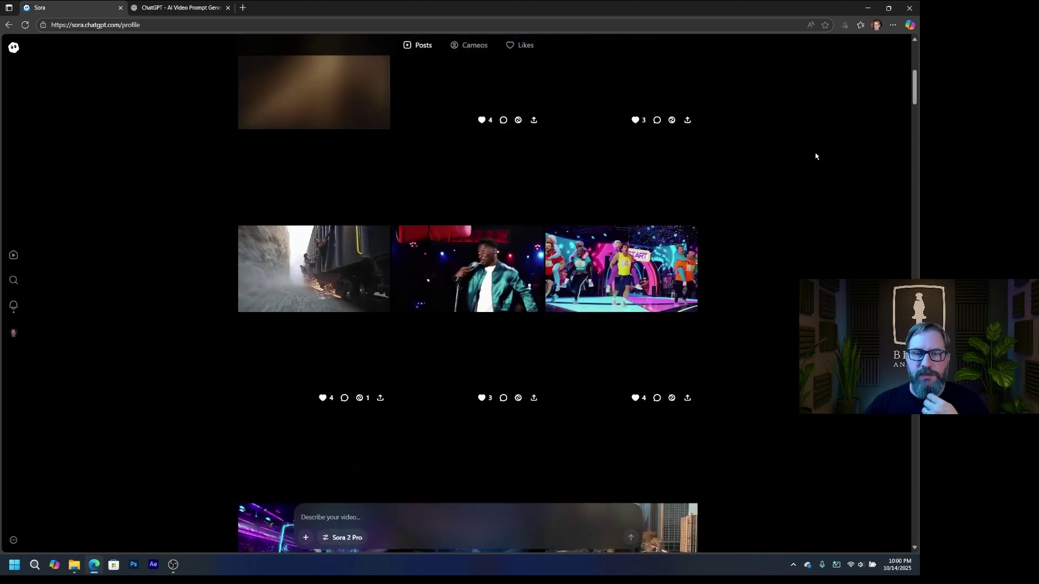
{"action": "scroll", "coordinate": [816, 156], "scroll_direction": "down", "scroll_amount": 2}
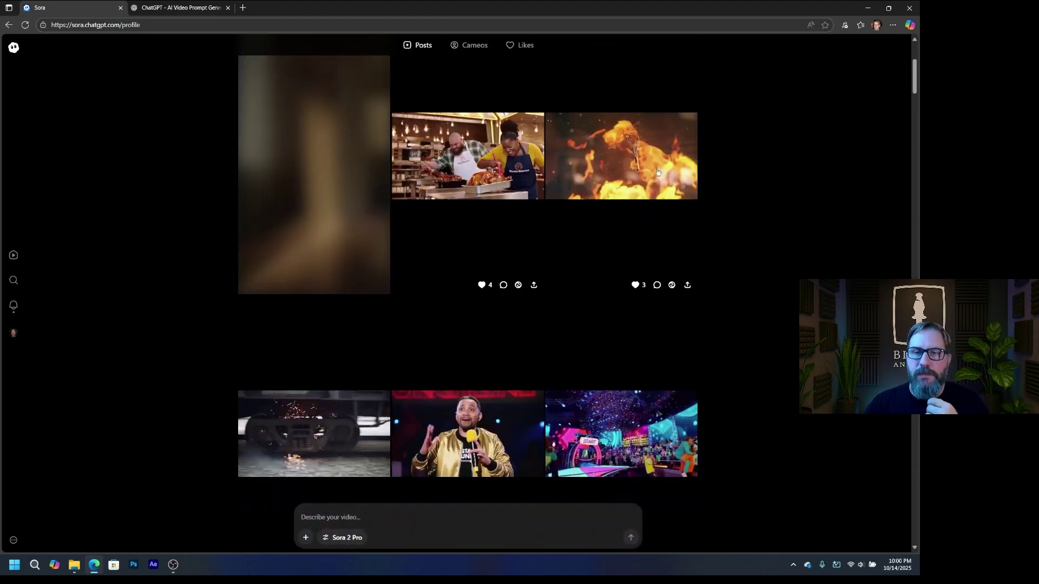
{"action": "left_click", "coordinate": [676, 163]}
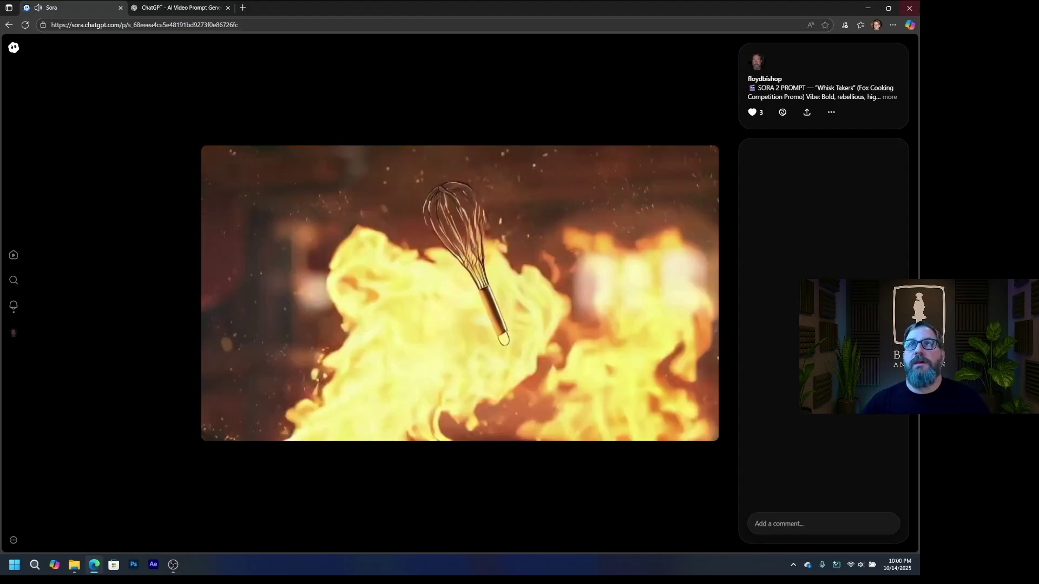
{"action": "left_click", "coordinate": [478, 132]}
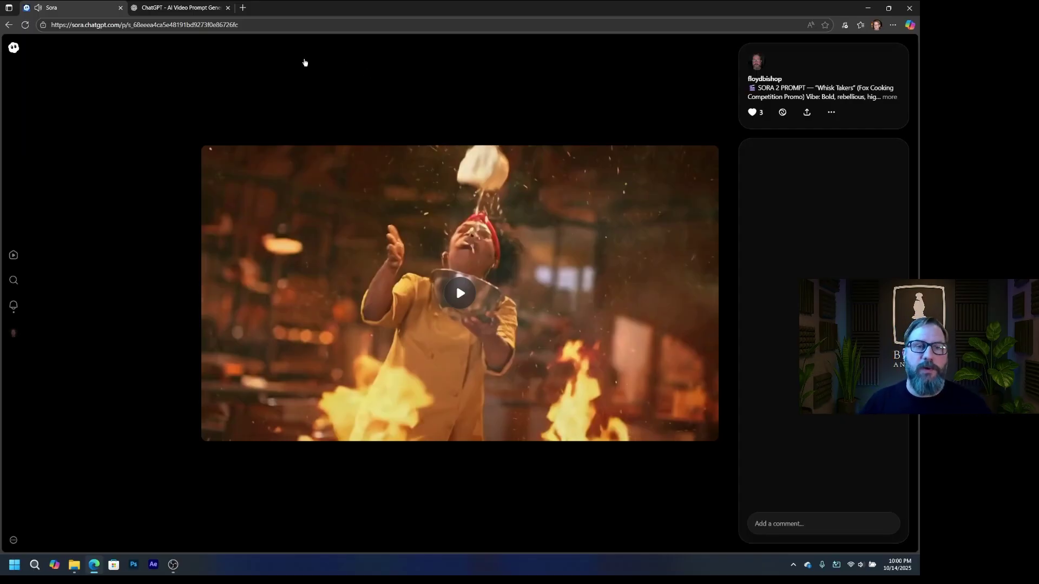
{"action": "left_click", "coordinate": [198, 11]}
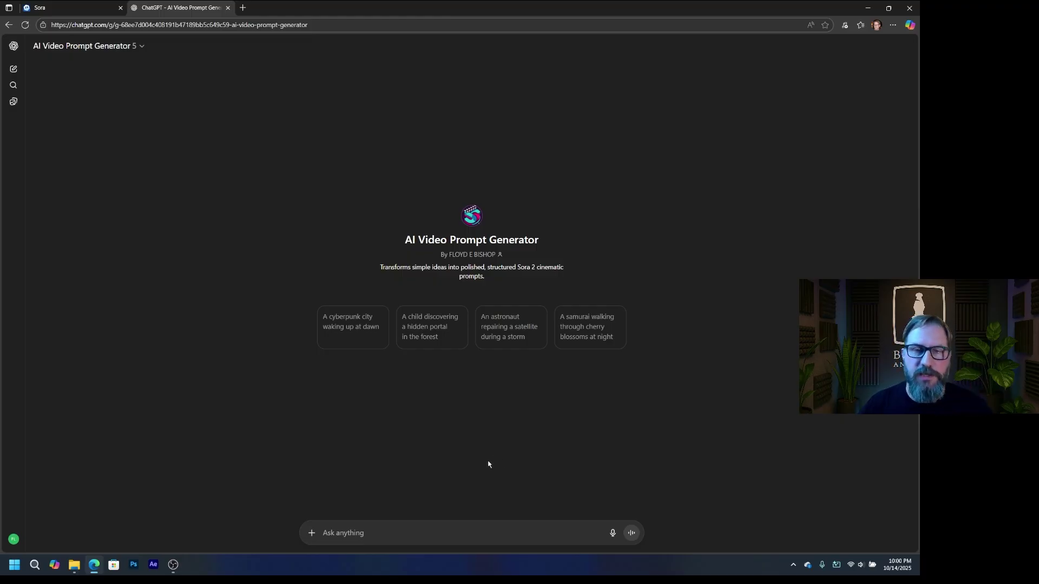
Step: Send a pitch for Fox's "You Gonna Eat That?!": 8 chefs cooking with one gross ingredient
{"action": "left_click", "coordinate": [417, 534]}
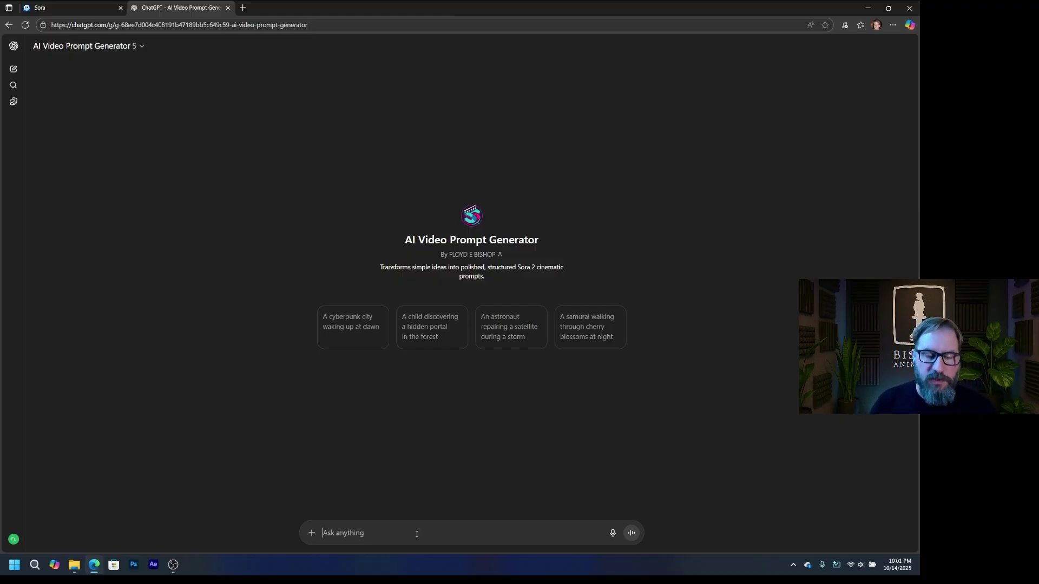
{"action": "type", "text": "C"}
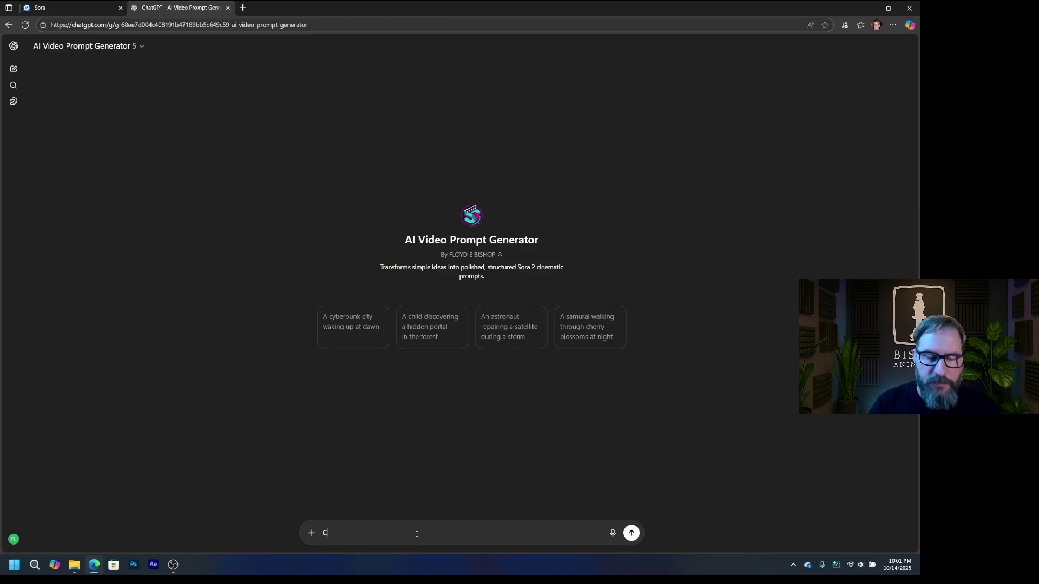
{"action": "type", "text": "ommerical fo"}
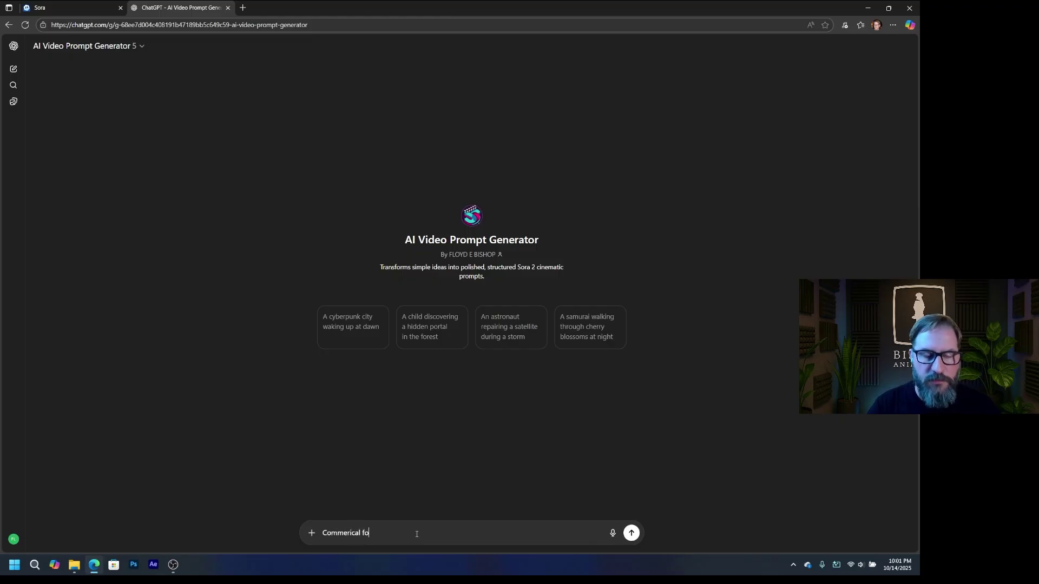
{"action": "type", "text": "r a new "}
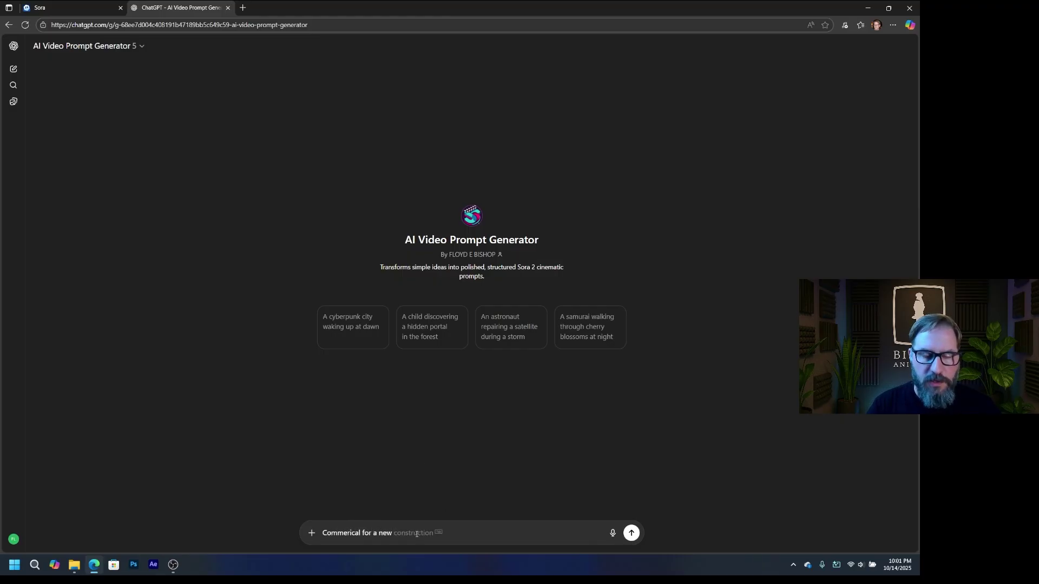
{"action": "type", "text": "cooking show on "}
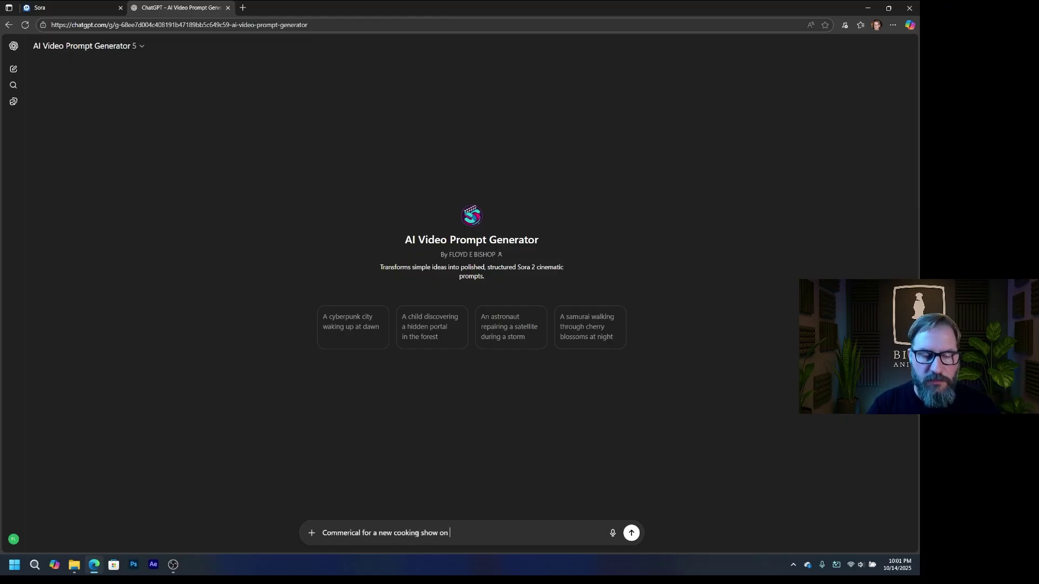
{"action": "type", "text": "Fox called"}
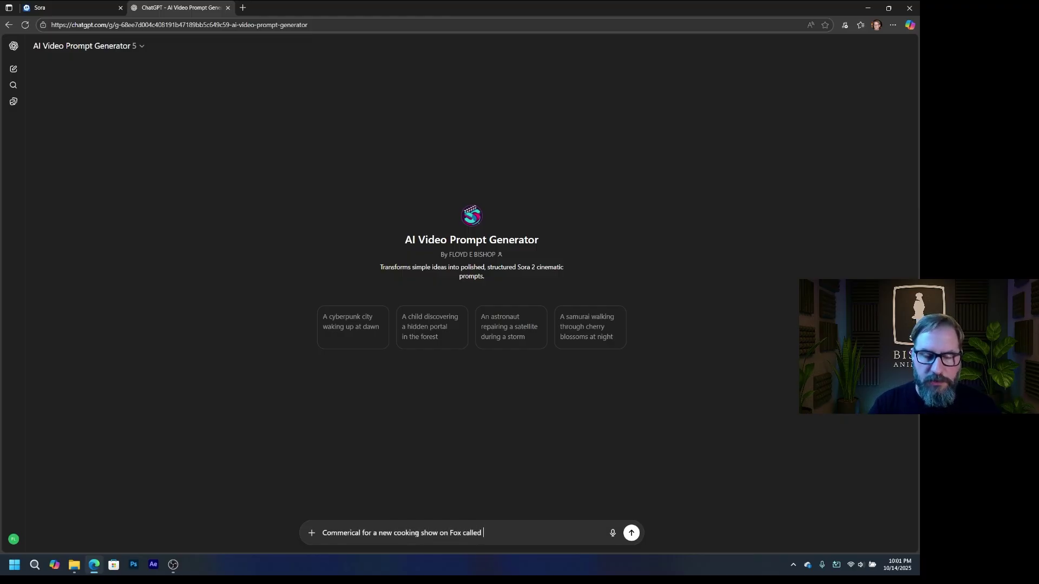
{"action": "type", "text": " \"You Ginna"}
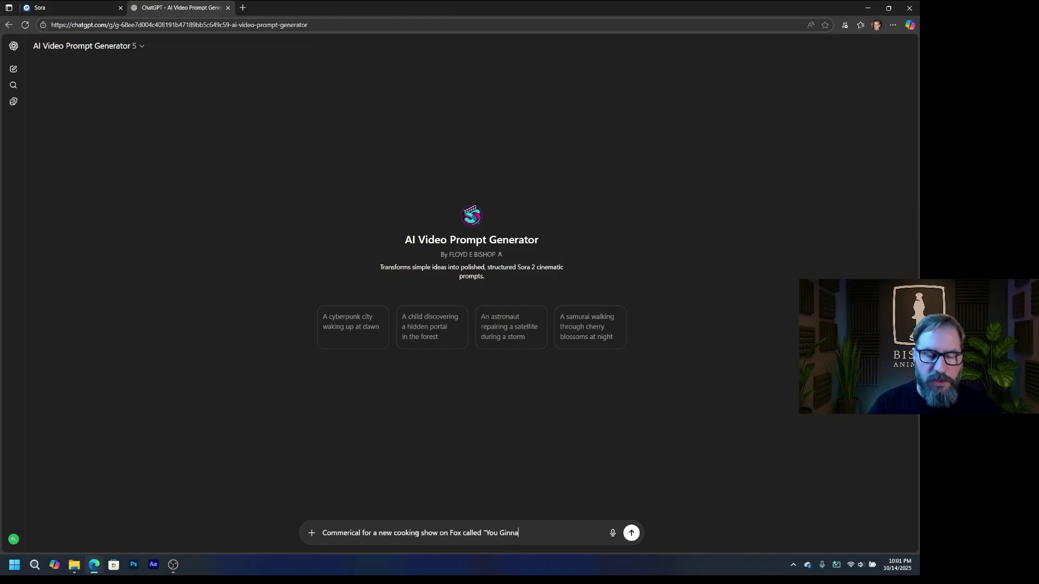
{"action": "key", "text": "BackSpace"}
{"action": "key", "text": "BackSpace"}
{"action": "key", "text": "BackSpace"}
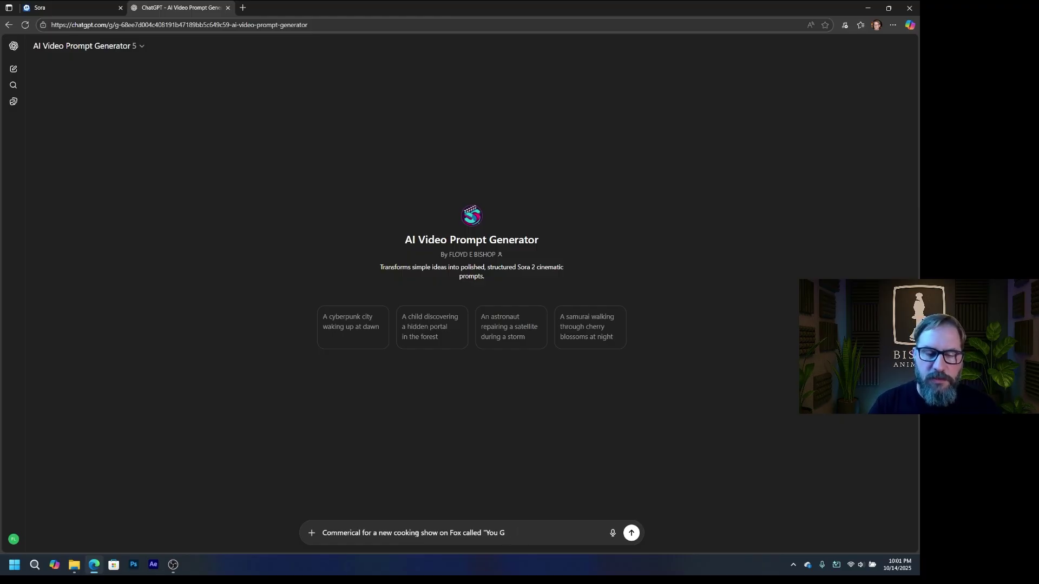
{"action": "type", "text": "onna Eat T"}
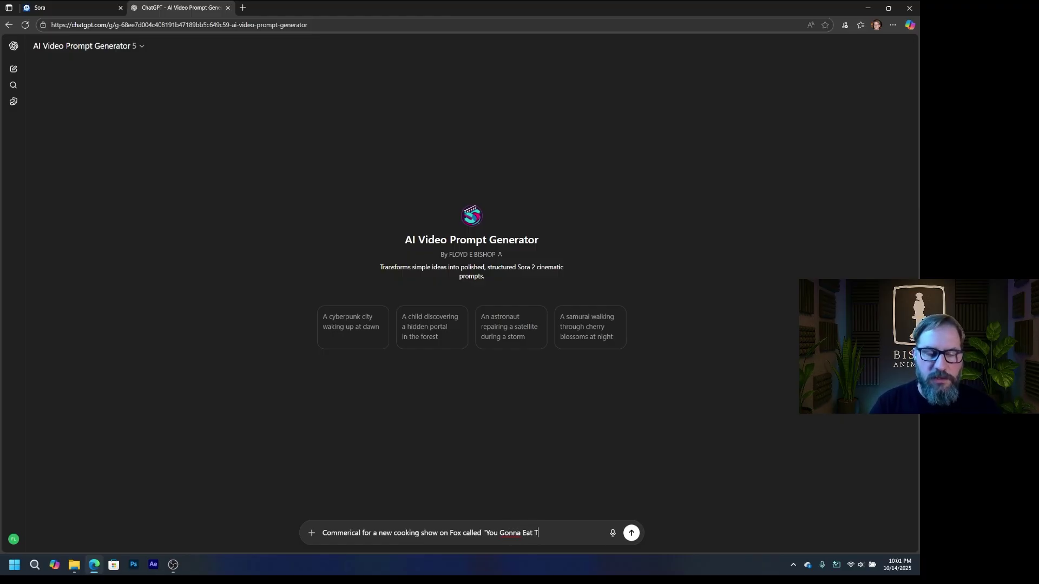
{"action": "type", "text": "hat"}
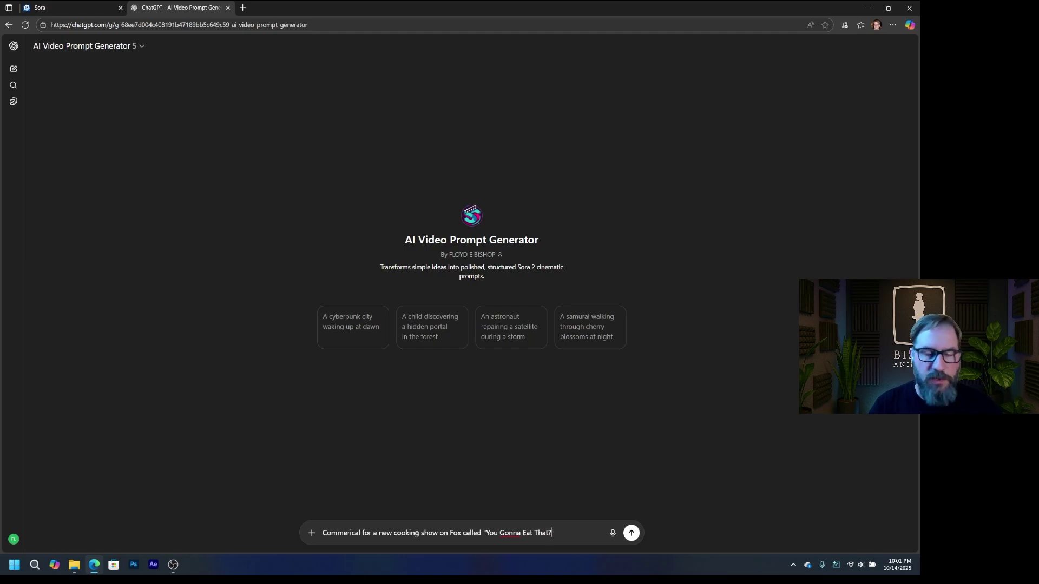
{"action": "type", "text": "?!\""}
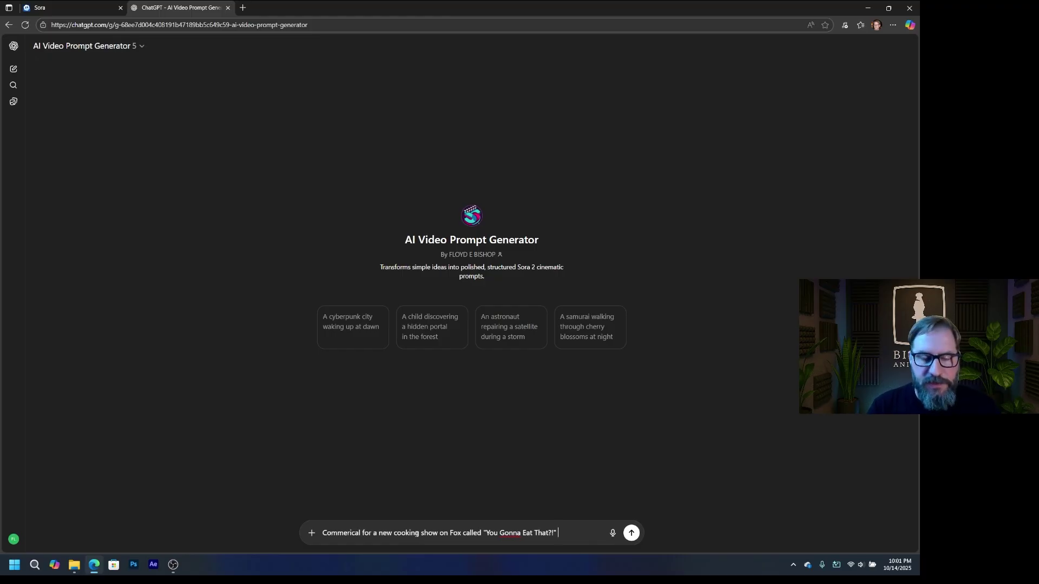
{"action": "type", "text": " a challe"}
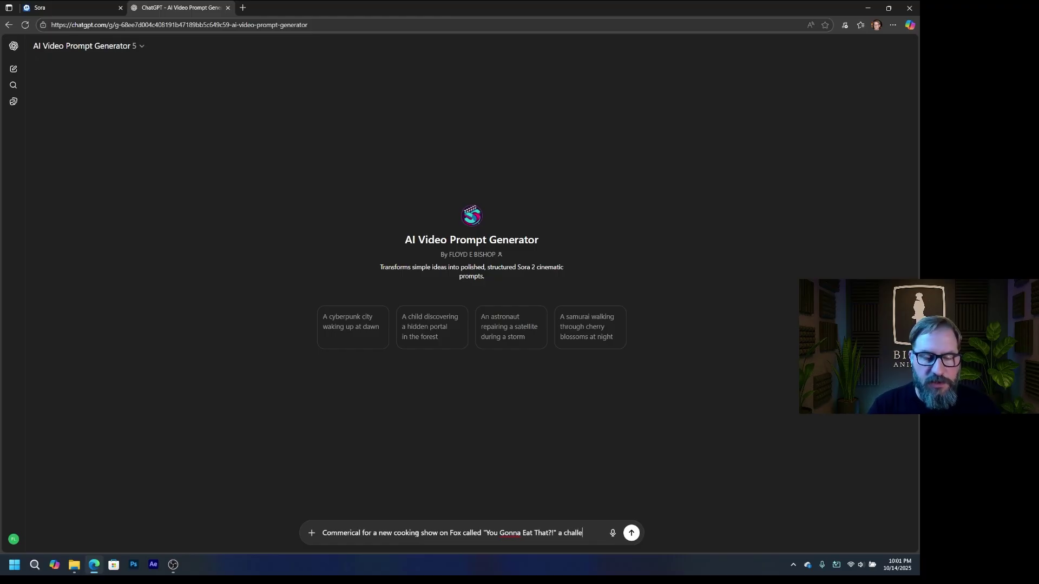
{"action": "type", "text": "nge show wher"}
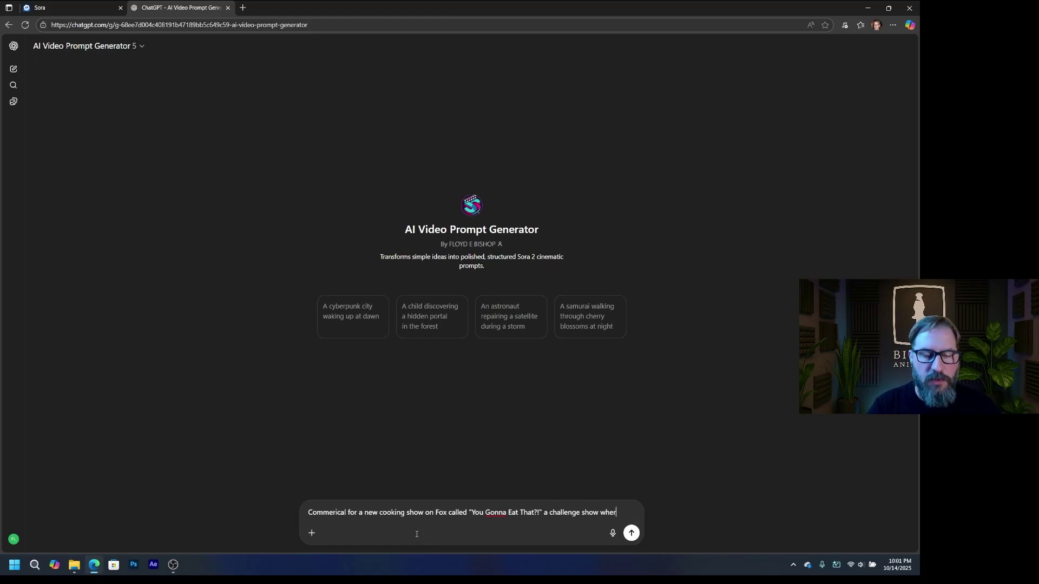
{"action": "type", "text": "e 8 "}
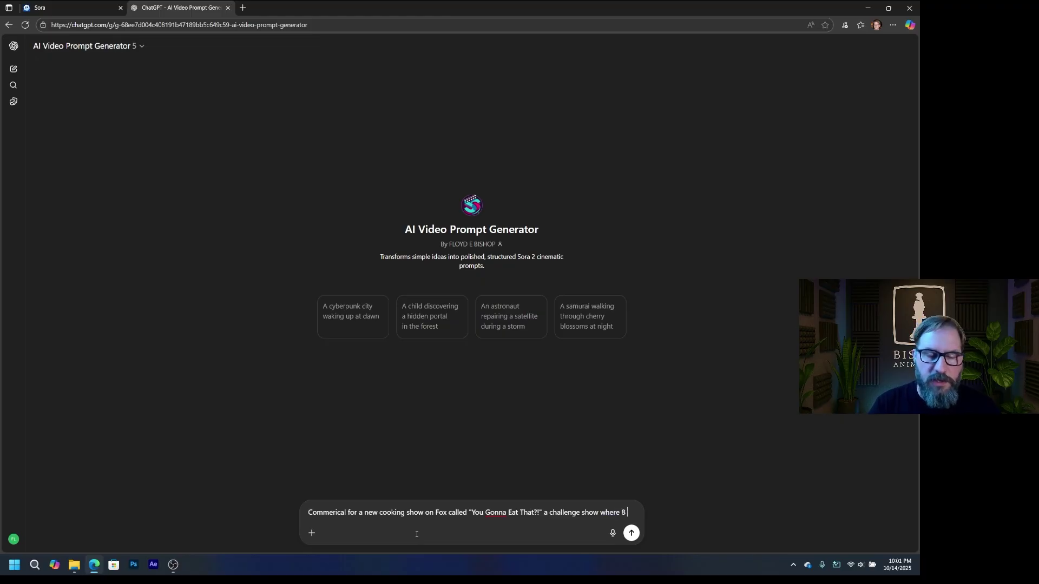
{"action": "type", "text": "chefs have o"}
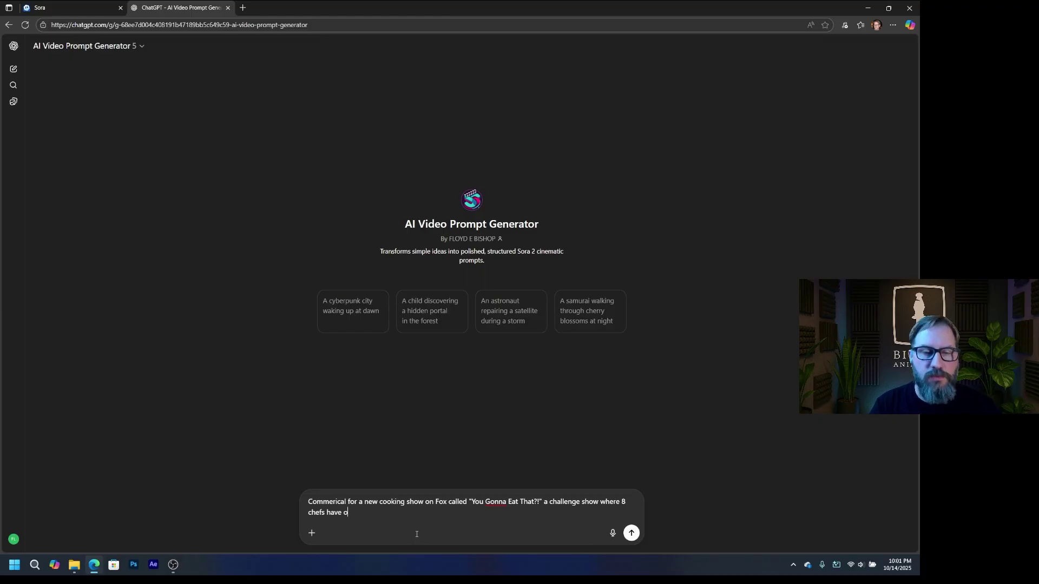
{"action": "key", "text": "BackSpace"}
{"action": "type", "text": "to ma"}
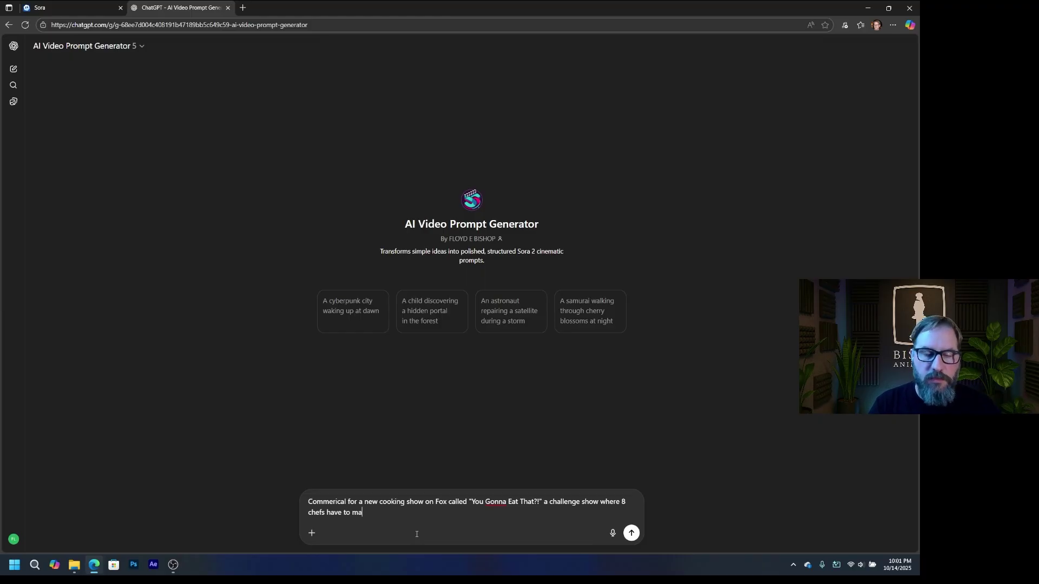
{"action": "type", "text": "ke something de"}
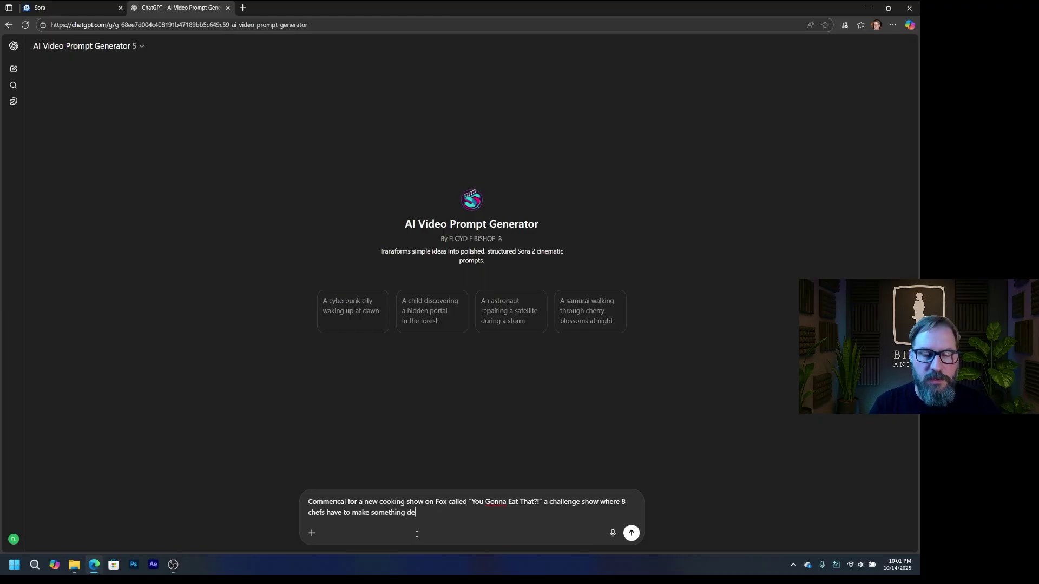
{"action": "type", "text": "licious "}
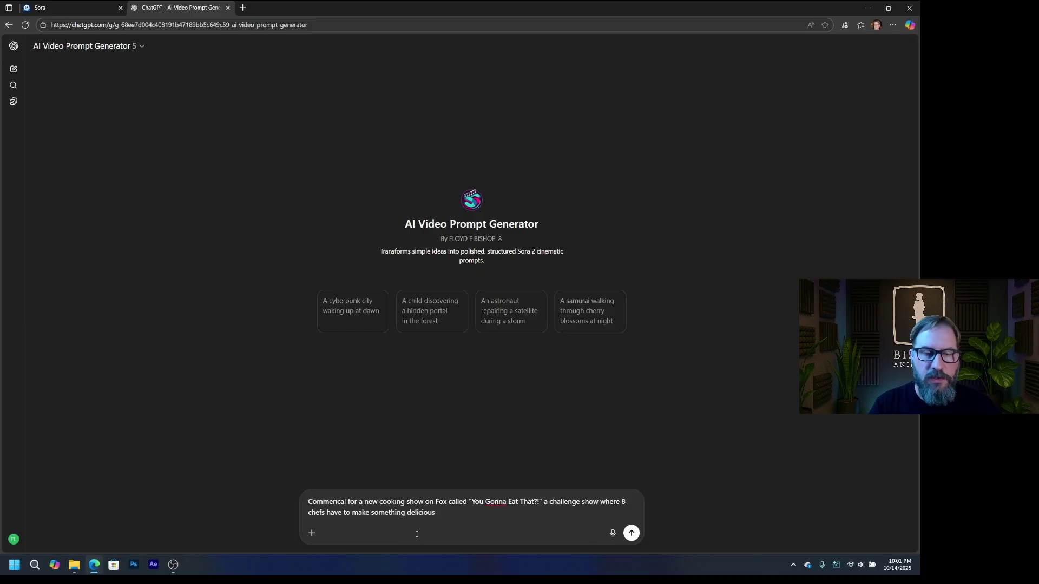
{"action": "type", "text": "with one g"}
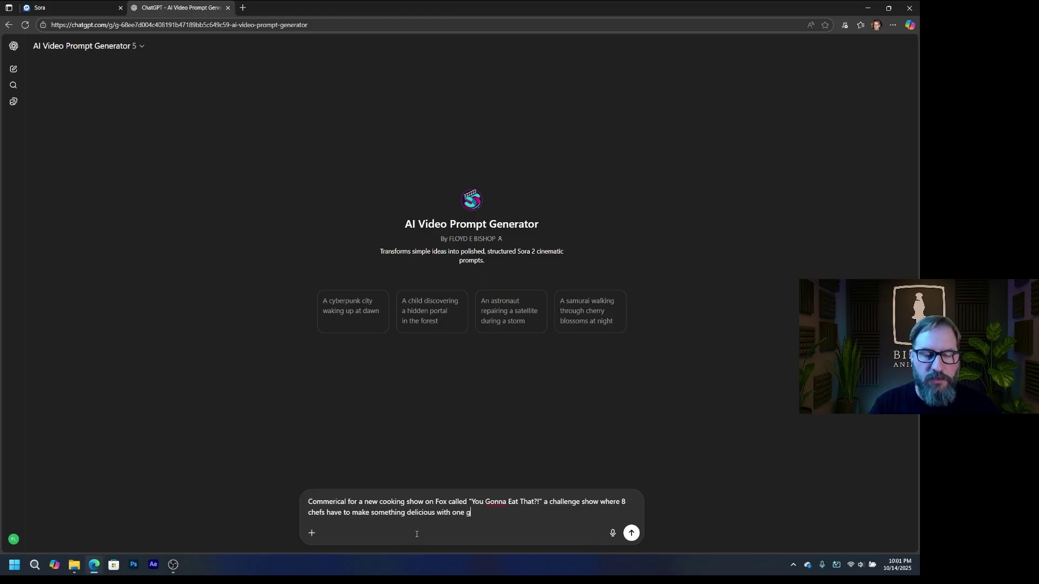
{"action": "type", "text": "ross in"}
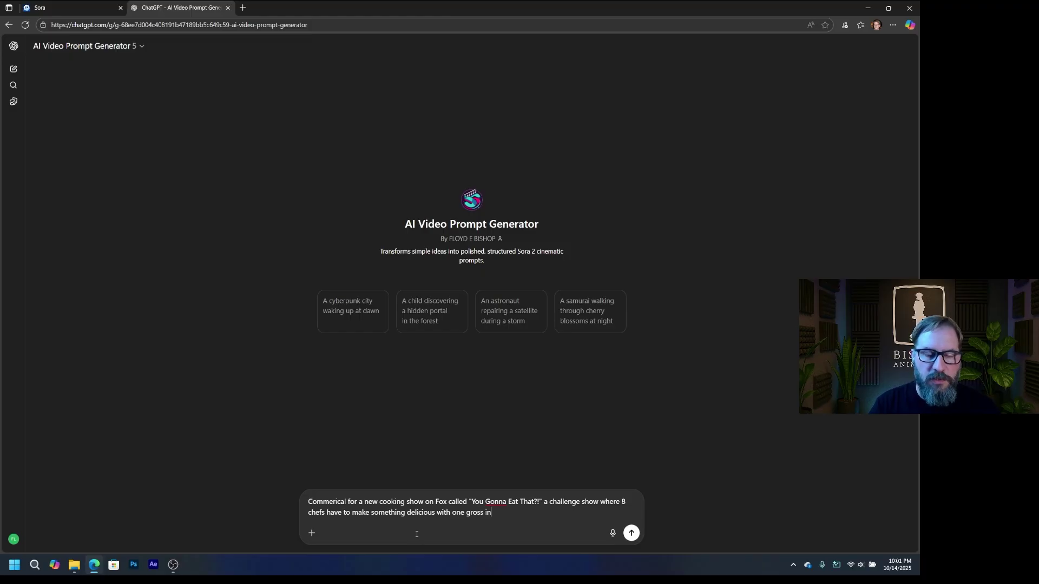
{"action": "type", "text": "gredients "}
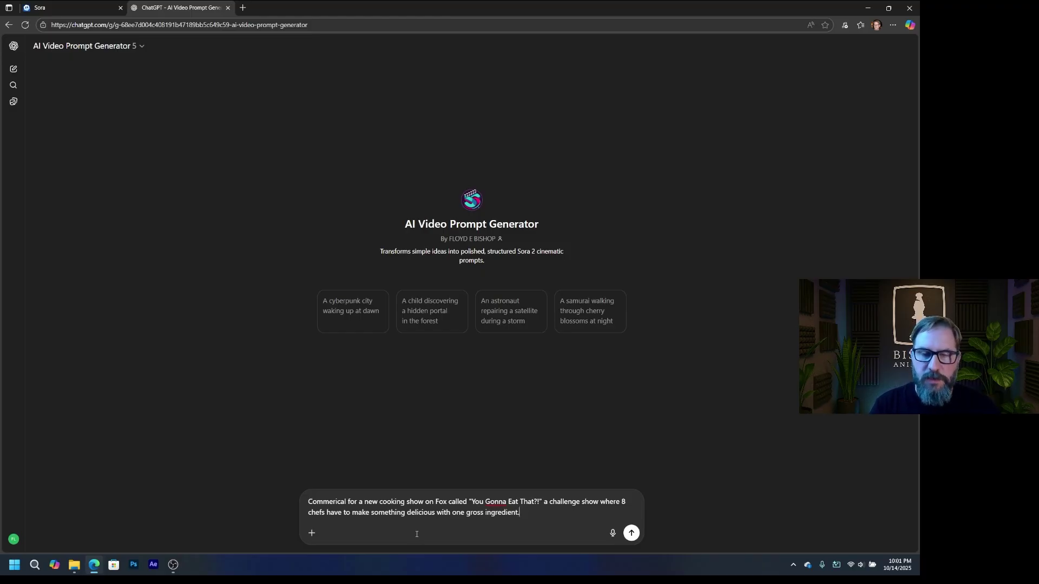
{"action": "type", "text": " Like snails,"}
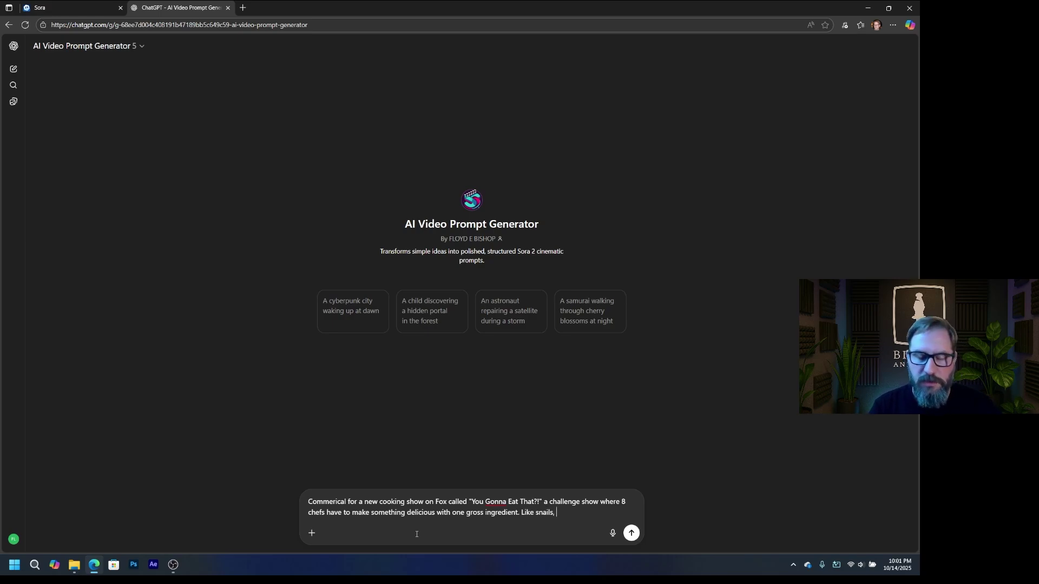
{"action": "type", "text": " pickle"}
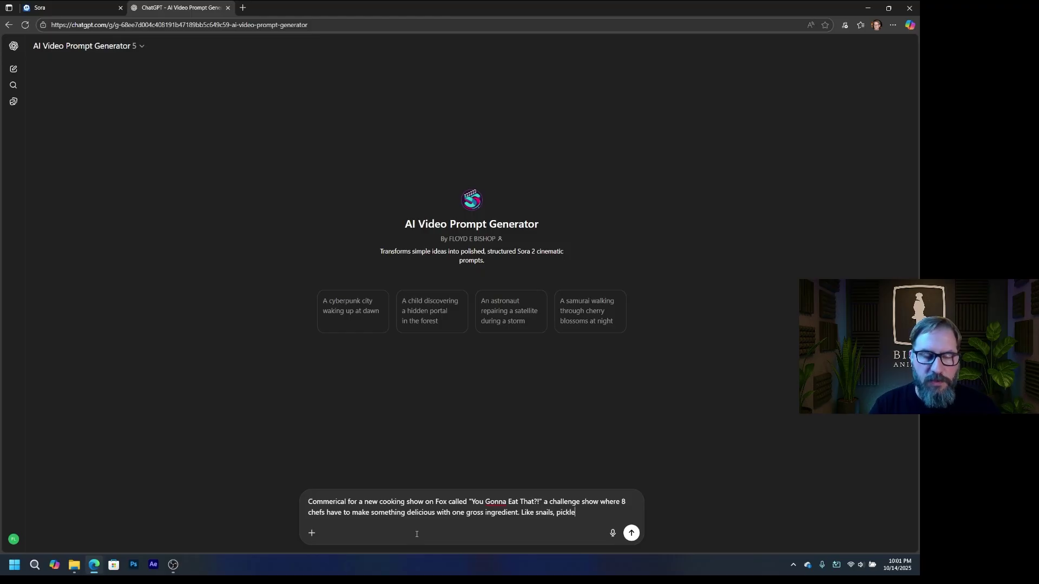
{"action": "type", "text": " relish,"}
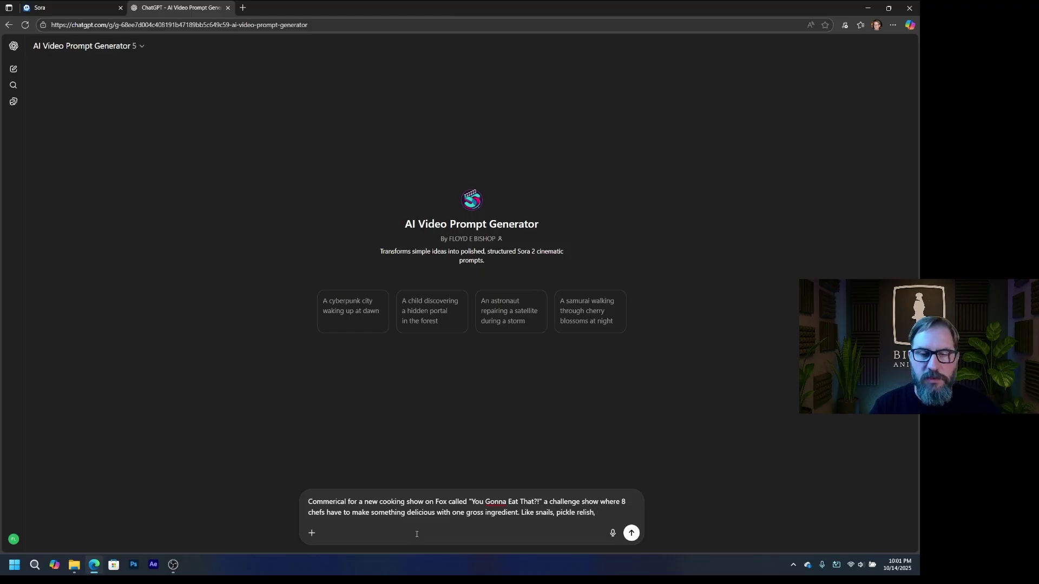
{"action": "key", "text": "BackSpace"}
{"action": "key", "text": "BackSpace"}
{"action": "key", "text": "BackSpace"}
{"action": "key", "text": "BackSpace"}
{"action": "key", "text": "BackSpace"}
{"action": "key", "text": "BackSpace"}
{"action": "key", "text": "BackSpace"}
{"action": "key", "text": "BackSpace"}
{"action": "key", "text": "BackSpace"}
{"action": "key", "text": "BackSpace"}
{"action": "key", "text": "BackSpace"}
{"action": "key", "text": "BackSpace"}
{"action": "key", "text": "BackSpace"}
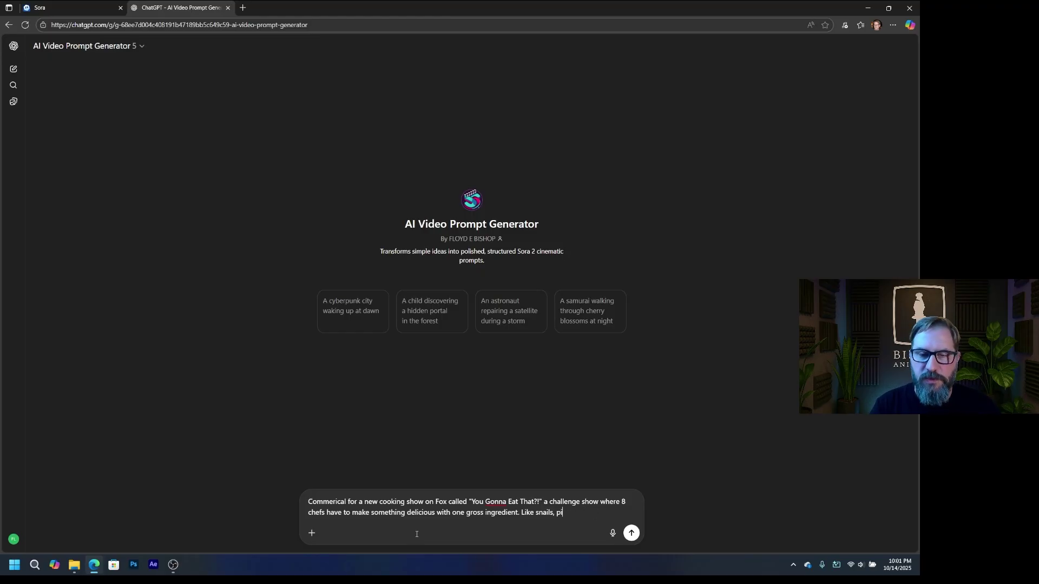
{"action": "key", "text": "BackSpace"}
{"action": "key", "text": "BackSpace"}
{"action": "key", "text": "BackSpace"}
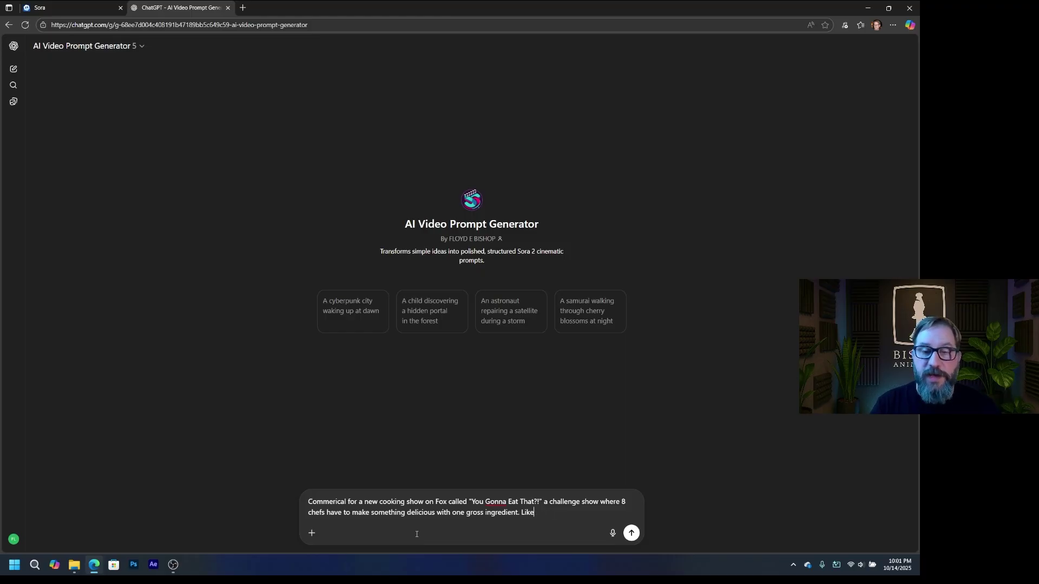
{"action": "key", "text": "BackSpace"}
{"action": "key", "text": "BackSpace"}
{"action": "key", "text": "BackSpace"}
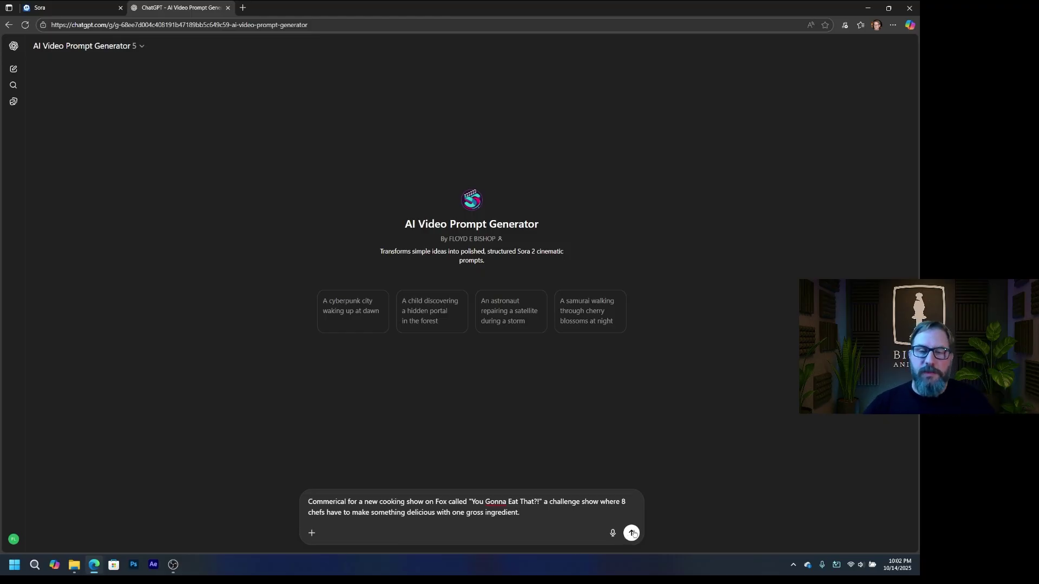
{"action": "left_click", "coordinate": [631, 533]}
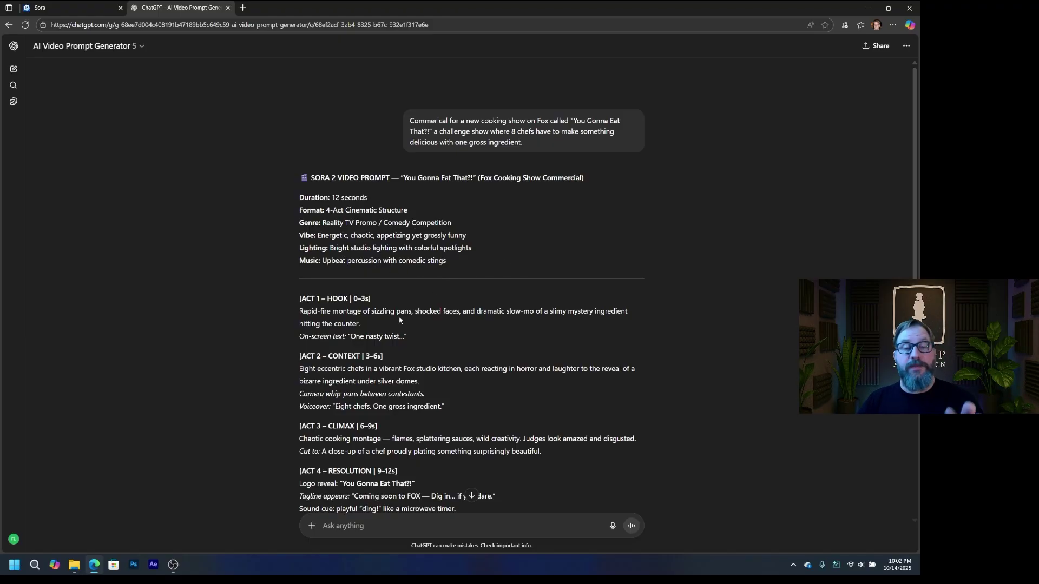
Step: Review the 12-second, four-act Sora 2 prompt and select its full text for copying
{"action": "scroll", "coordinate": [400, 321], "scroll_direction": "down", "scroll_amount": 3}
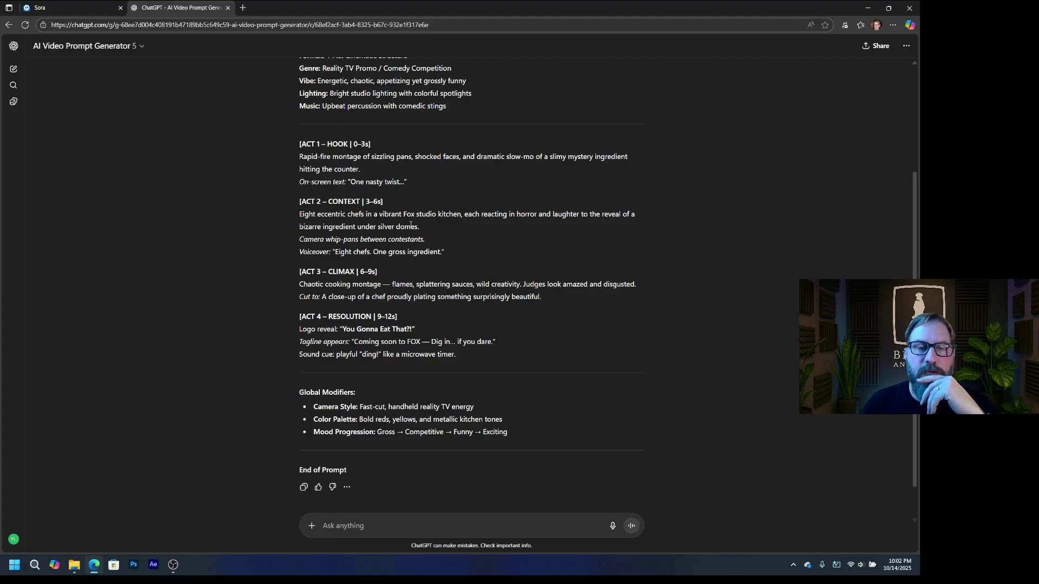
{"action": "scroll", "coordinate": [411, 225], "scroll_direction": "up", "scroll_amount": 3}
{"action": "left_click_drag", "start_coordinate": [297, 180], "coordinate": [543, 388]}
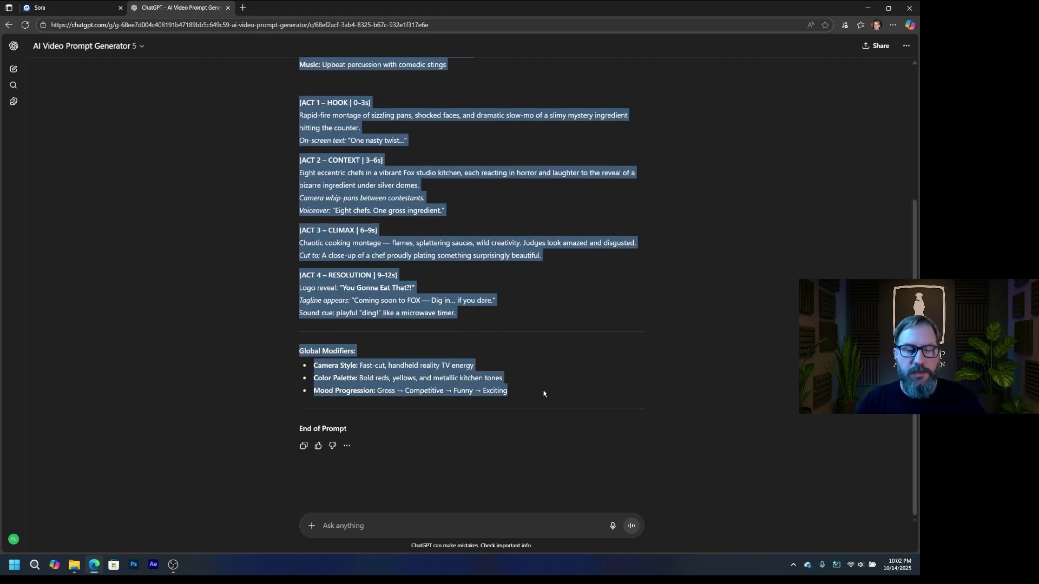
{"action": "left_click", "coordinate": [87, 8]}
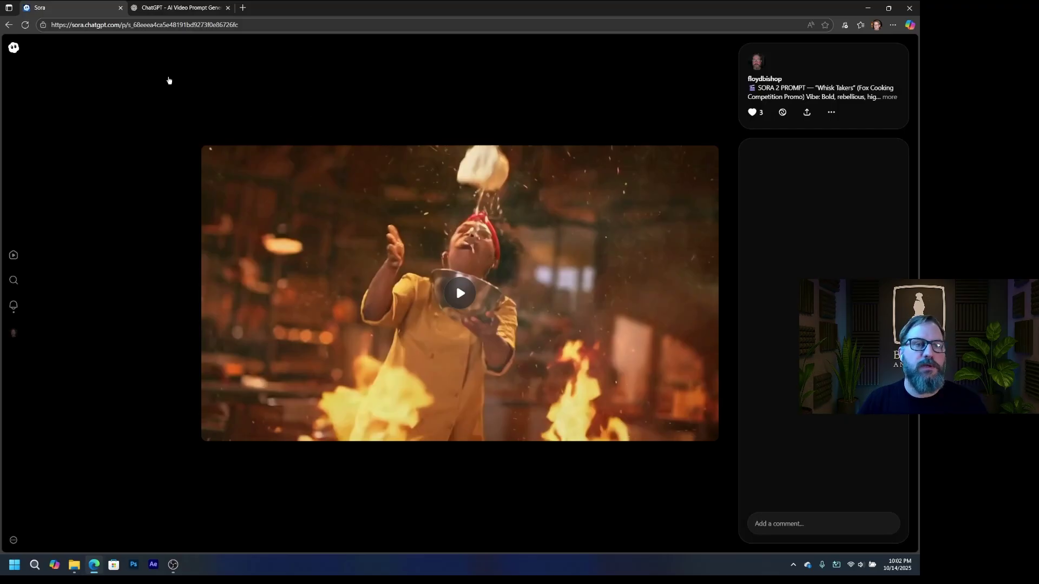
Step: Set the Sora 2 Pro video resolution to High and choose a duration
{"action": "left_click", "coordinate": [363, 116]}
{"action": "left_click", "coordinate": [346, 538]}
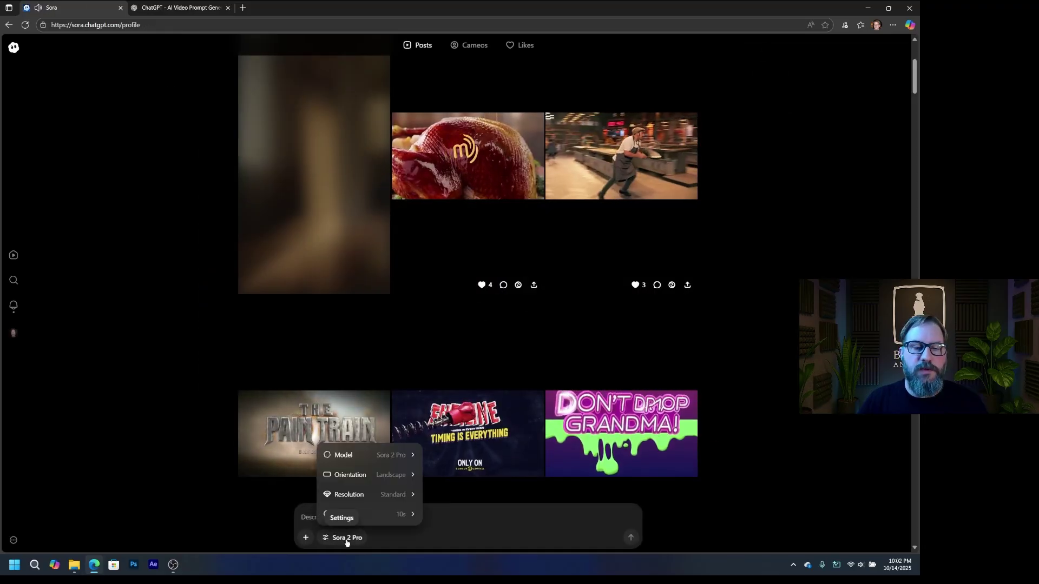
{"action": "mouse_move", "coordinate": [366, 520]}
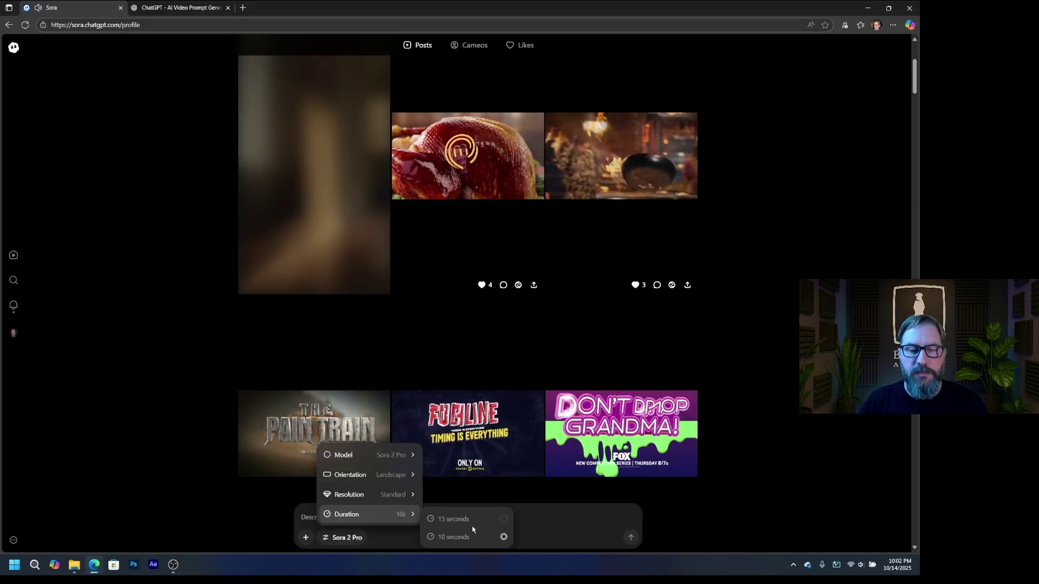
{"action": "mouse_move", "coordinate": [382, 494]}
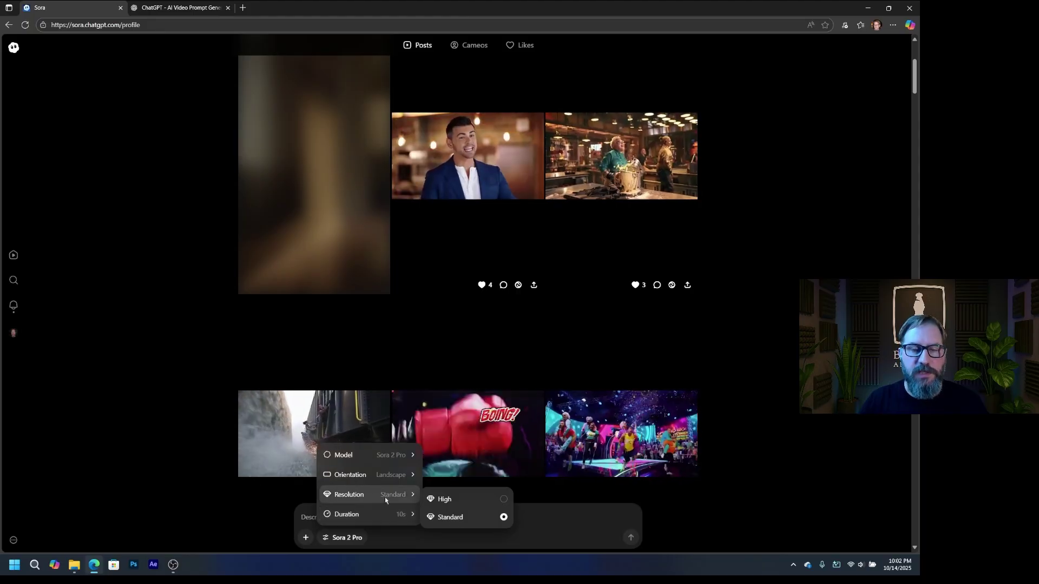
{"action": "left_click", "coordinate": [456, 498]}
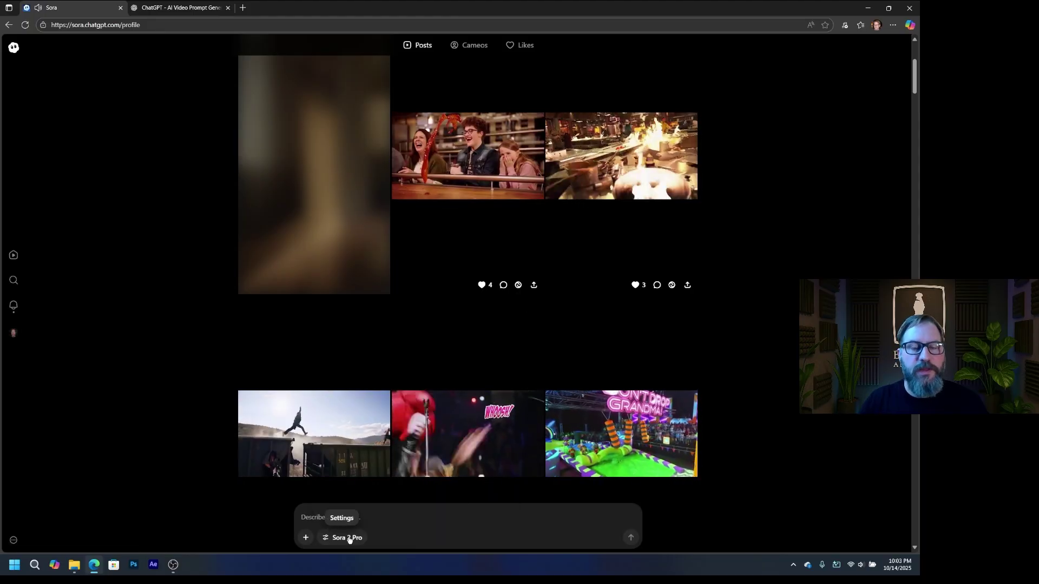
{"action": "left_click", "coordinate": [348, 538]}
{"action": "mouse_move", "coordinate": [379, 514]}
{"action": "left_click", "coordinate": [460, 517]}
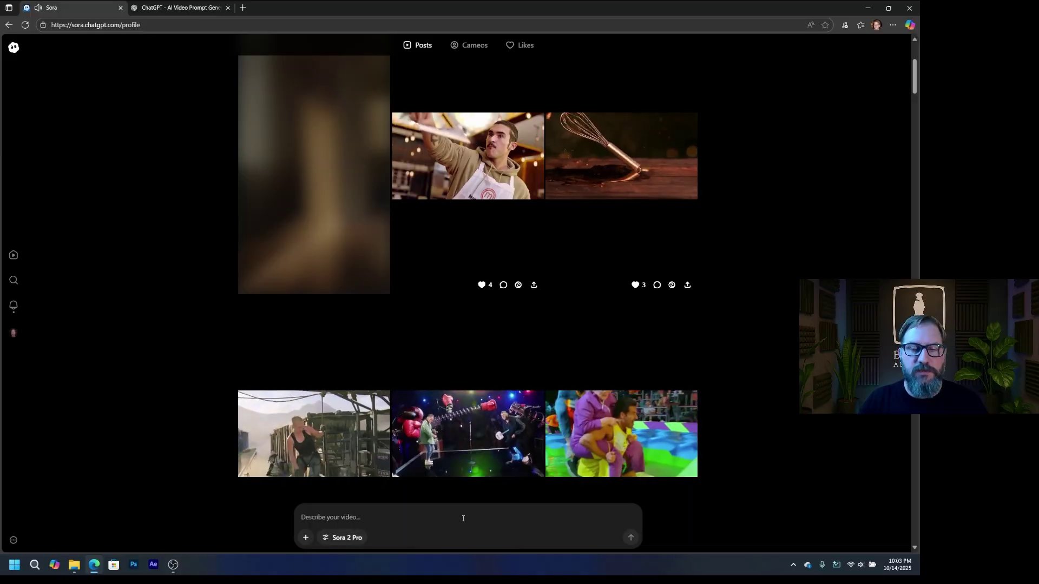
Step: Paste the cooking-show commercial prompt into the composer and submit it
{"action": "left_click", "coordinate": [355, 526]}
{"action": "key", "text": "ctrl+v"}
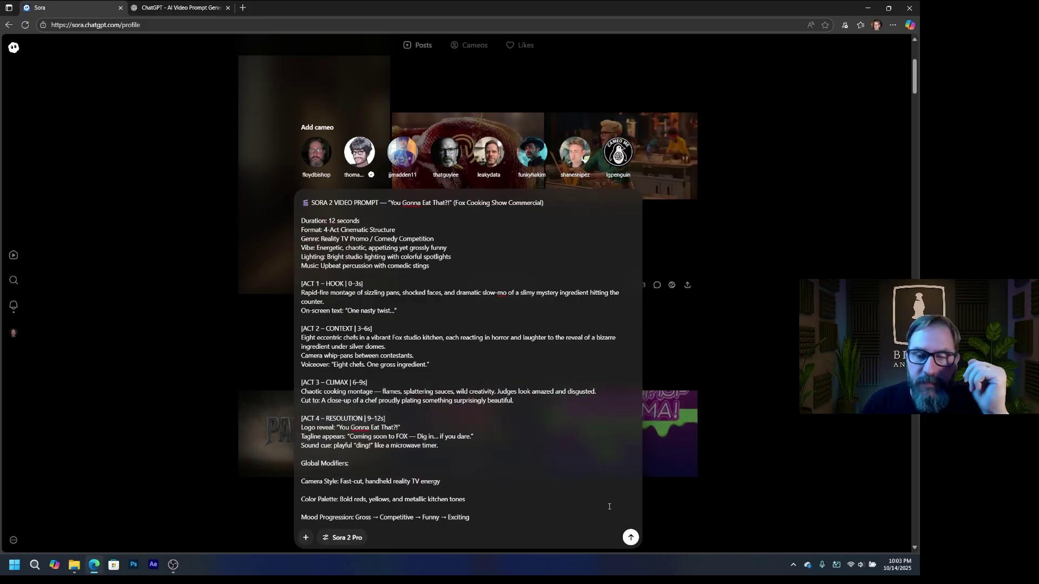
{"action": "left_click", "coordinate": [631, 538]}
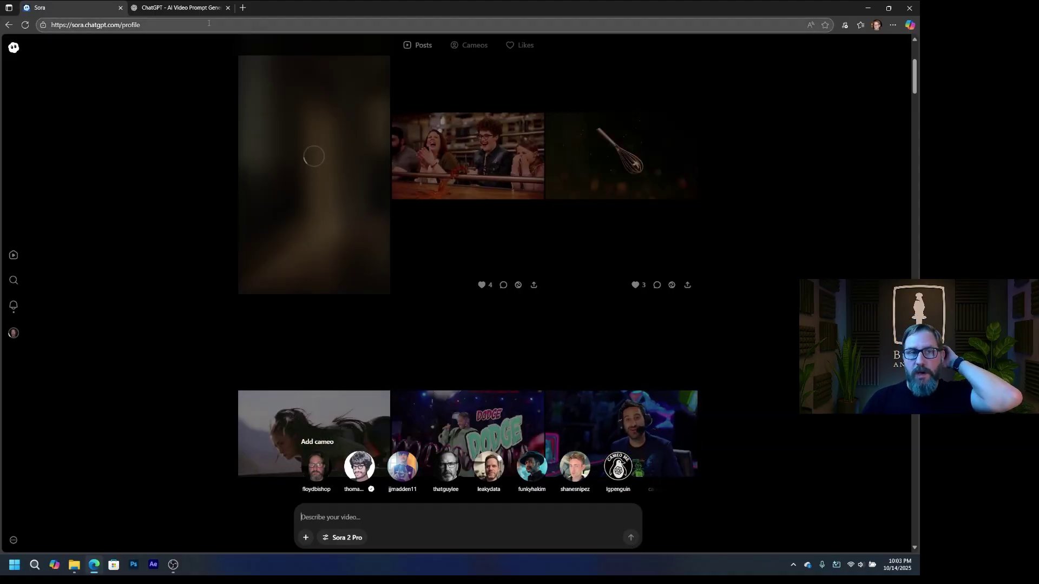
Step: Start a new chat with the AI Video Prompt Generator from its options menu
{"action": "left_click", "coordinate": [184, 7]}
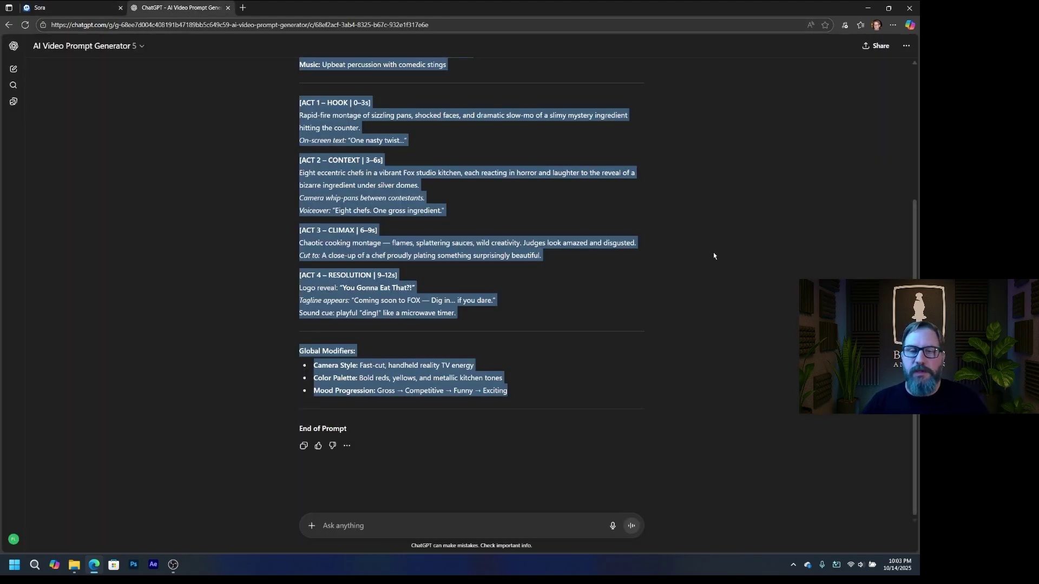
{"action": "left_click", "coordinate": [670, 251]}
{"action": "scroll", "coordinate": [670, 252], "scroll_direction": "up", "scroll_amount": 4}
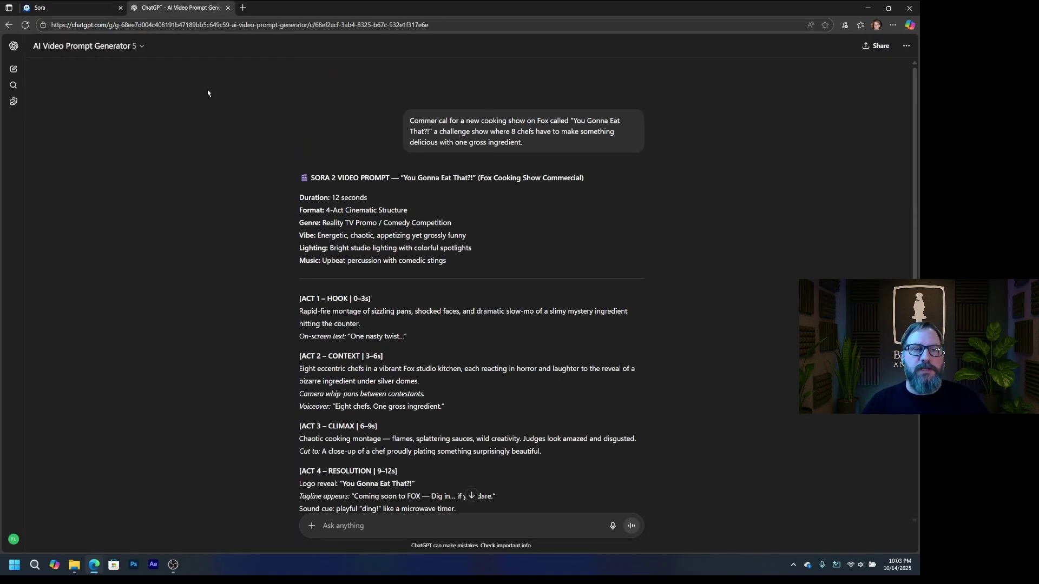
{"action": "left_click", "coordinate": [86, 46]}
{"action": "left_click", "coordinate": [342, 95]}
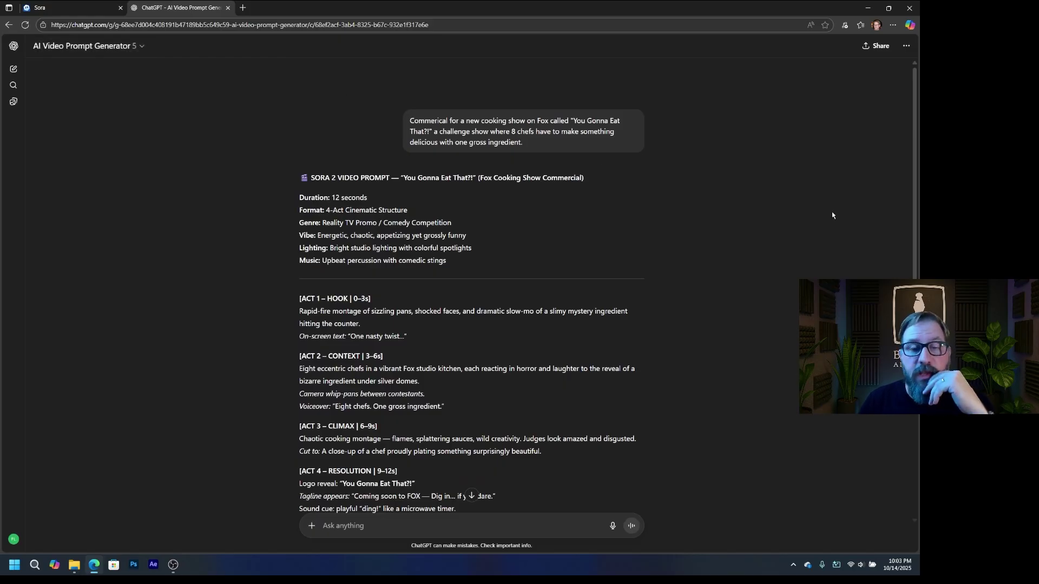
{"action": "scroll", "coordinate": [832, 215], "scroll_direction": "down", "scroll_amount": 4}
{"action": "scroll", "coordinate": [673, 194], "scroll_direction": "up", "scroll_amount": 4}
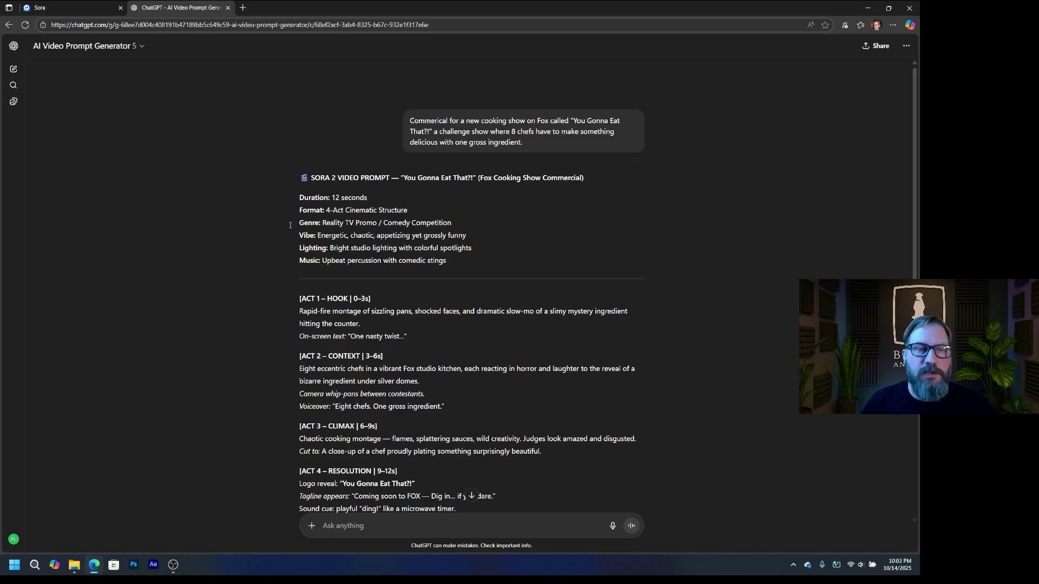
{"action": "left_click", "coordinate": [82, 45]}
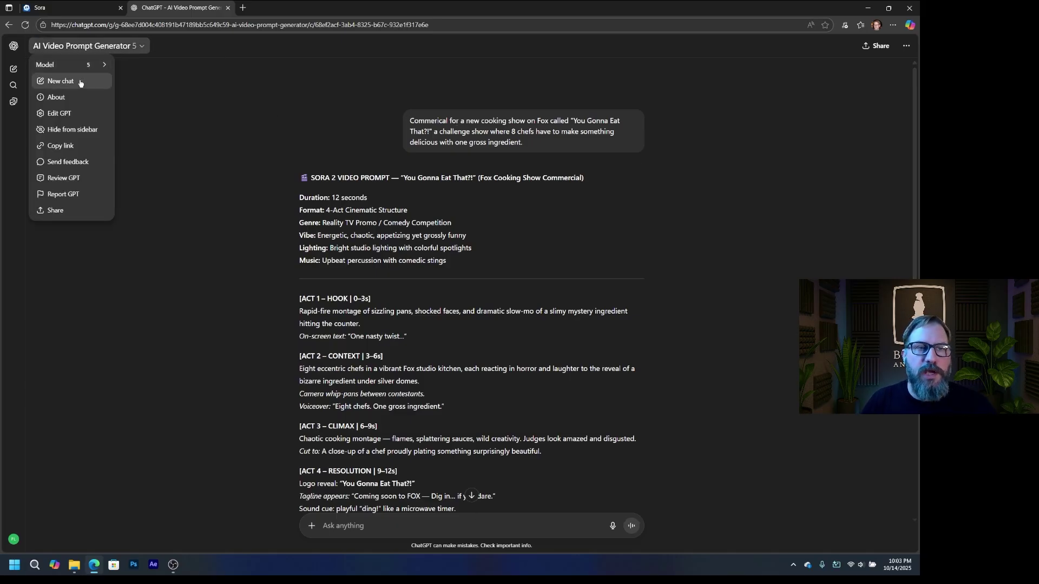
{"action": "left_click", "coordinate": [501, 178]}
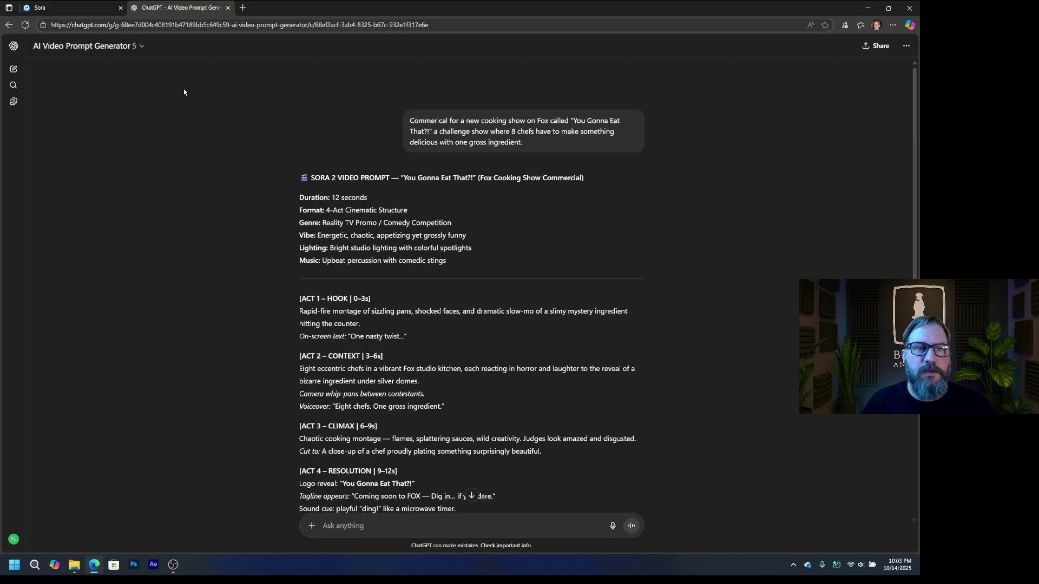
{"action": "left_click", "coordinate": [135, 46]}
{"action": "left_click", "coordinate": [72, 80]}
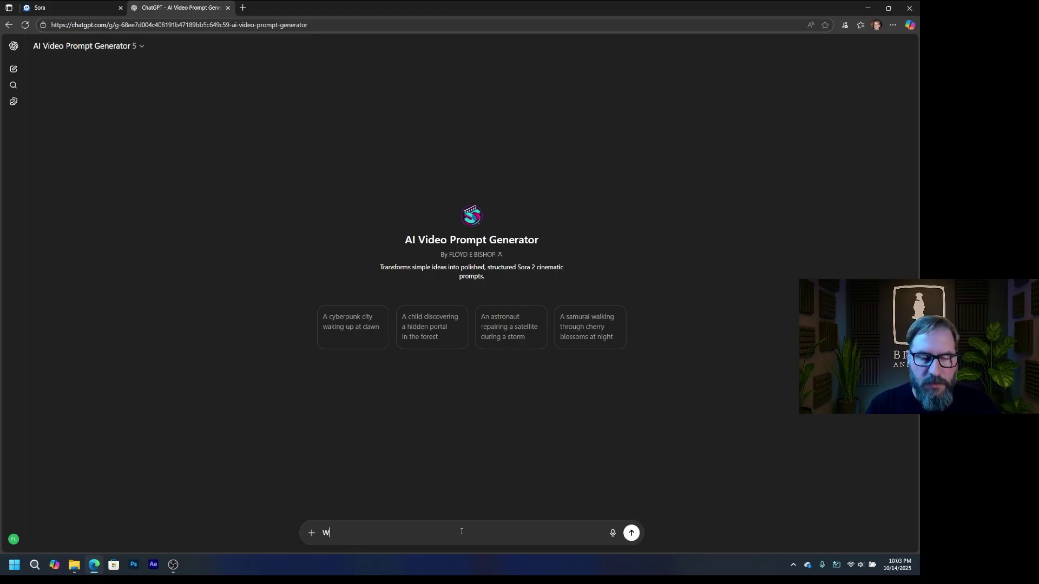
Step: Request a 'Wilderness show about a grizzly' prompt and select the King of the Wild North reply
{"action": "type", "text": "Wilderness show about a grizzly"}
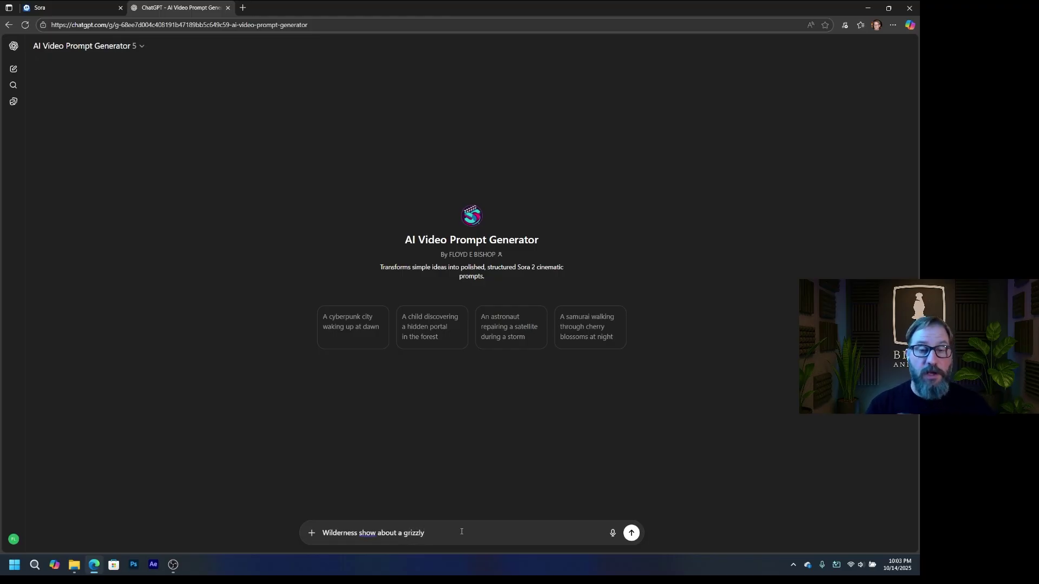
{"action": "key", "text": "Return"}
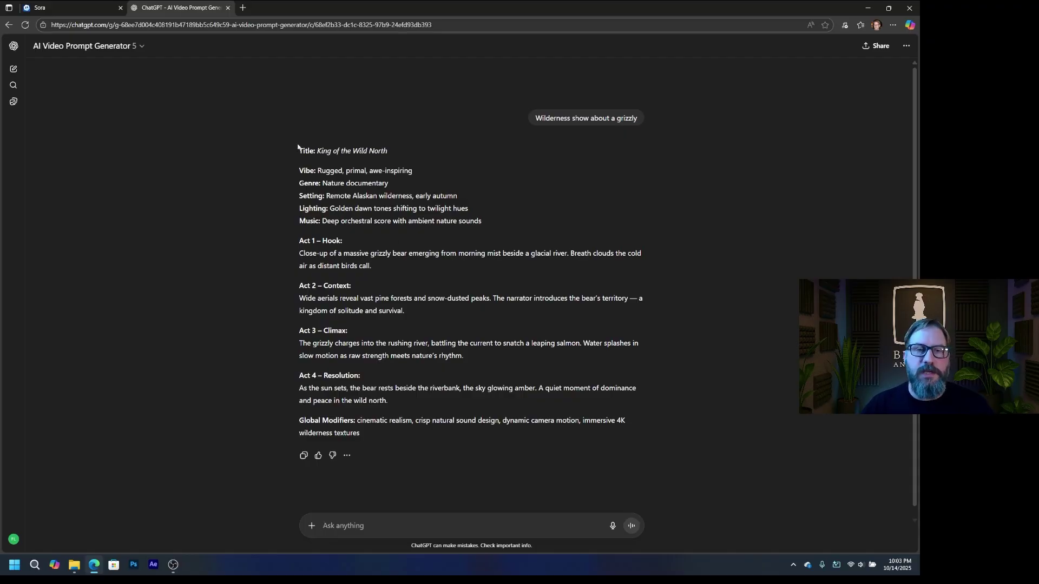
{"action": "left_click_drag", "start_coordinate": [295, 150], "coordinate": [491, 437]}
{"action": "key", "text": "ctrl+c"}
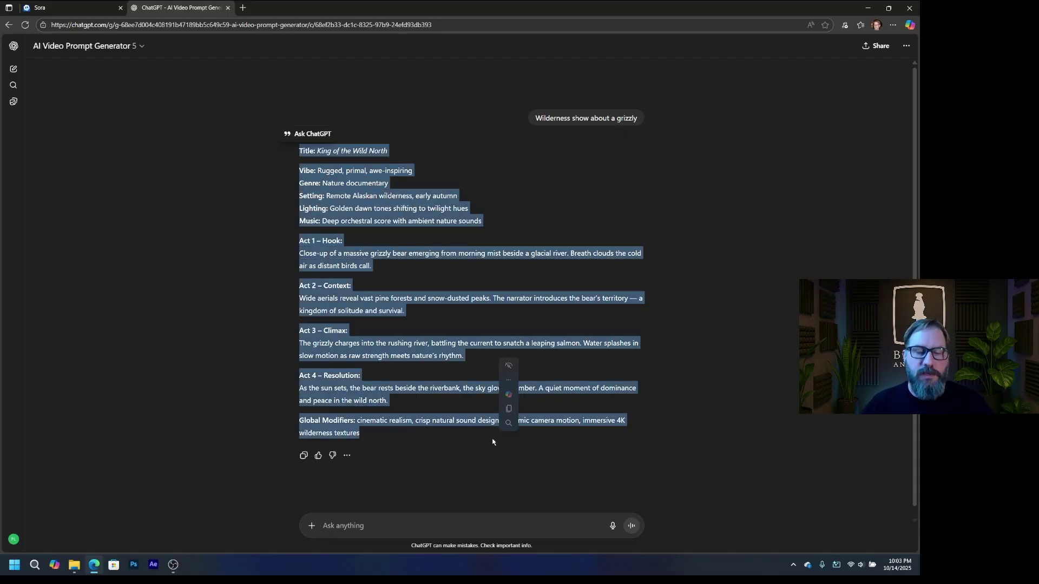
Step: Paste the King of the Wild North prompt into Sora and queue it for generation
{"action": "left_click", "coordinate": [65, 7]}
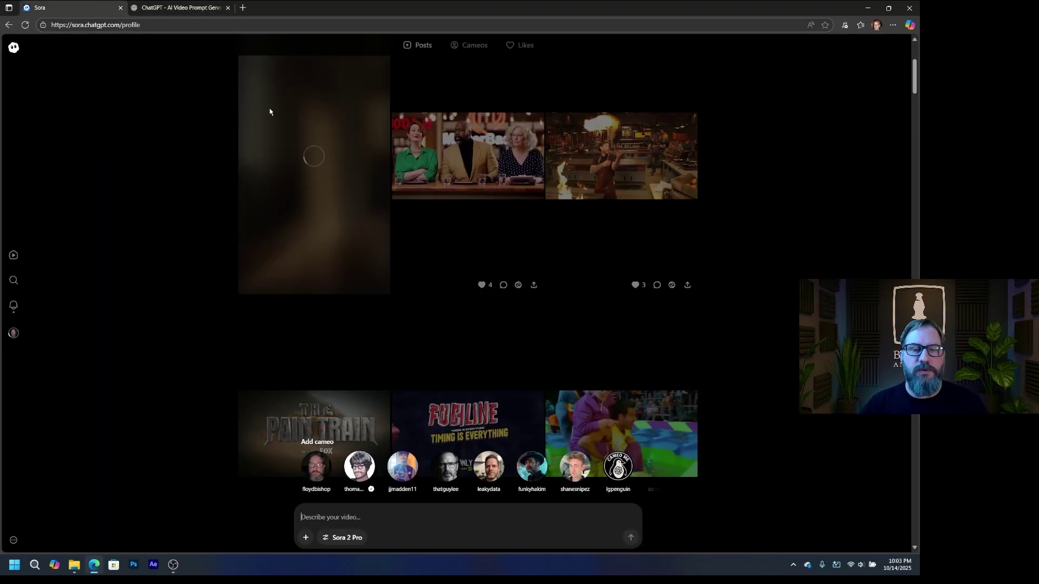
{"action": "key", "text": "ctrl+v"}
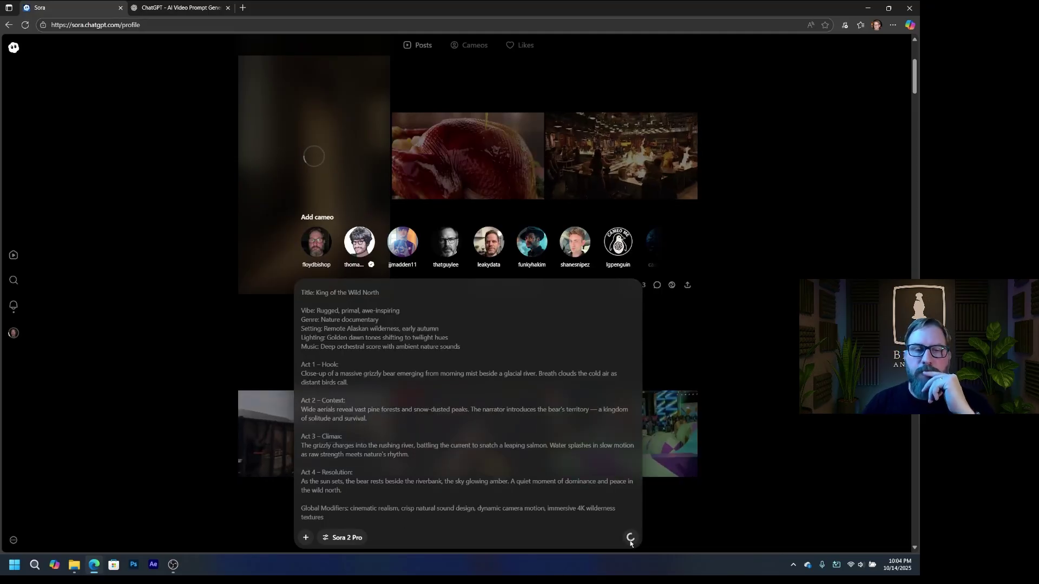
{"action": "left_click", "coordinate": [631, 538]}
{"action": "left_click", "coordinate": [347, 538]}
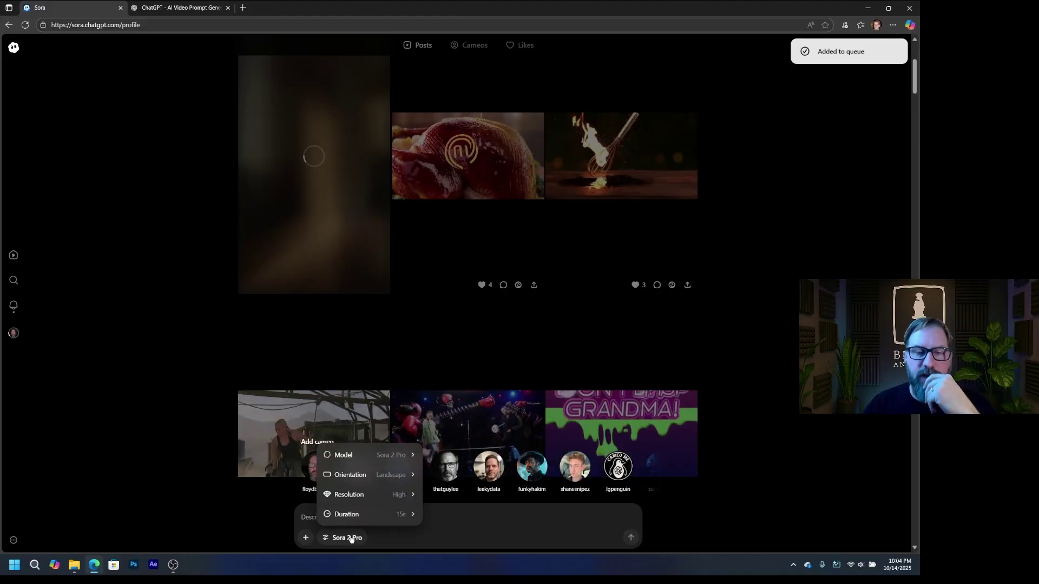
{"action": "left_click", "coordinate": [536, 545]}
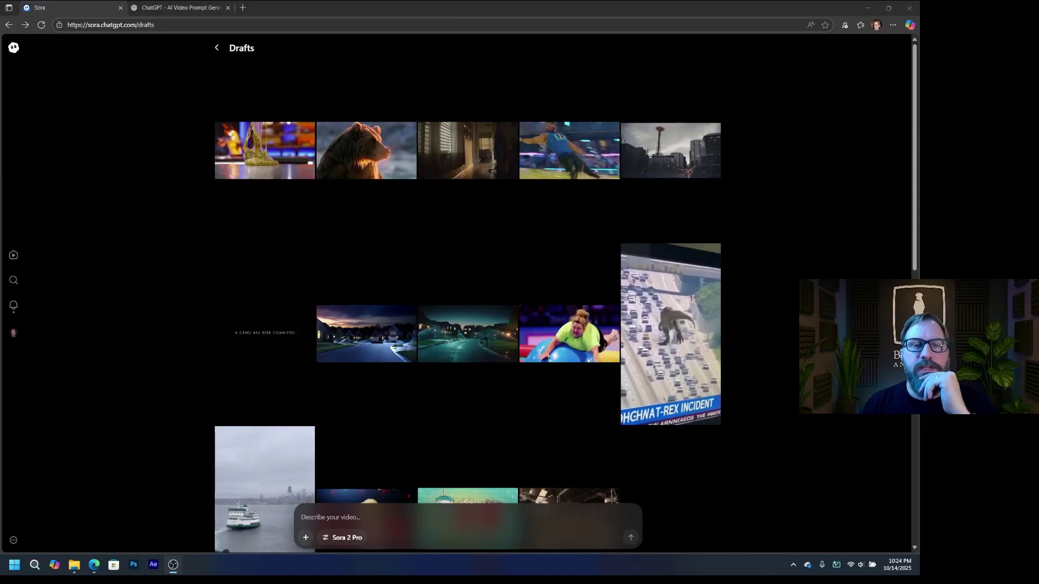
Step: Watch the "You Gonna Eat That?!" draft, pausing on the shocked chef close-up, then close it
{"action": "left_click", "coordinate": [264, 150]}
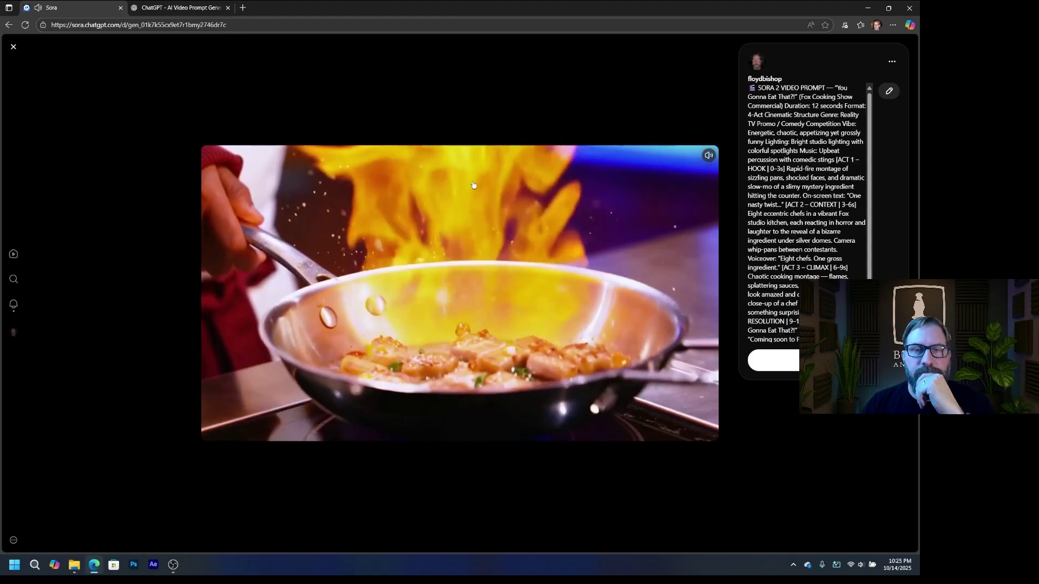
{"action": "left_click", "coordinate": [431, 167]}
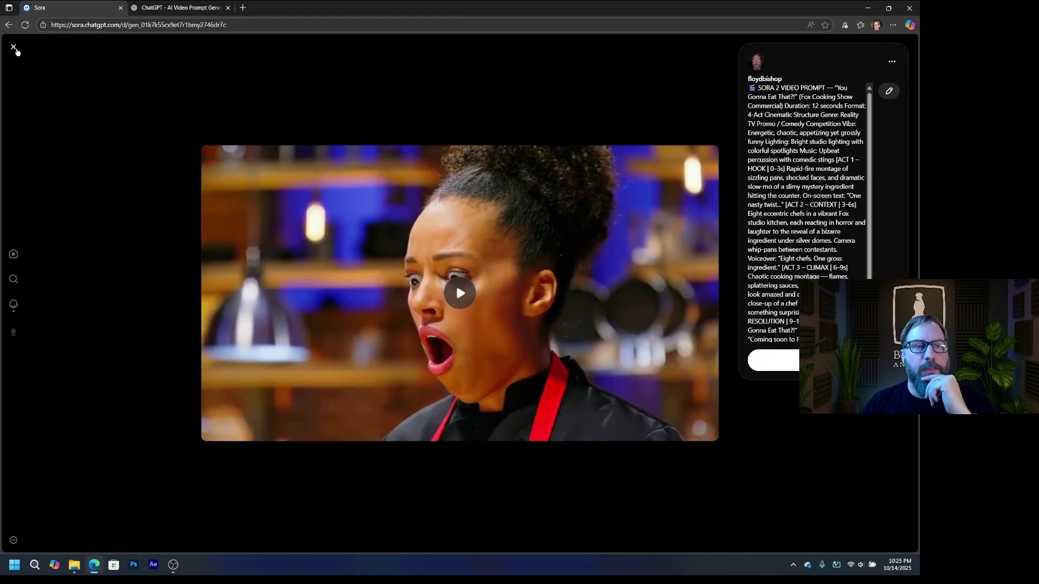
{"action": "left_click", "coordinate": [15, 48]}
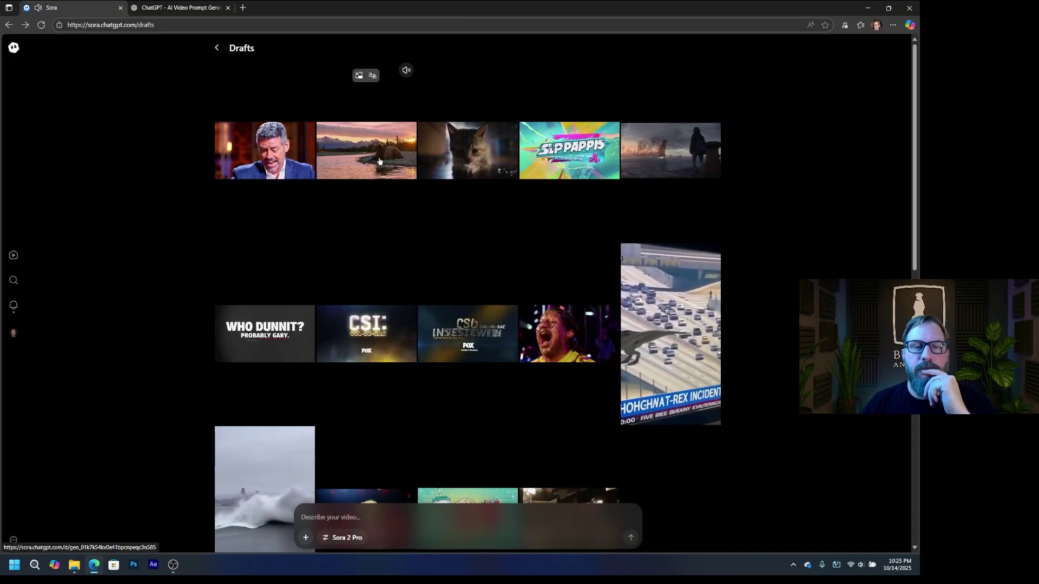
Step: Play and pause the grizzly King of the Wild North draft, then return to ChatGPT
{"action": "left_click", "coordinate": [380, 161]}
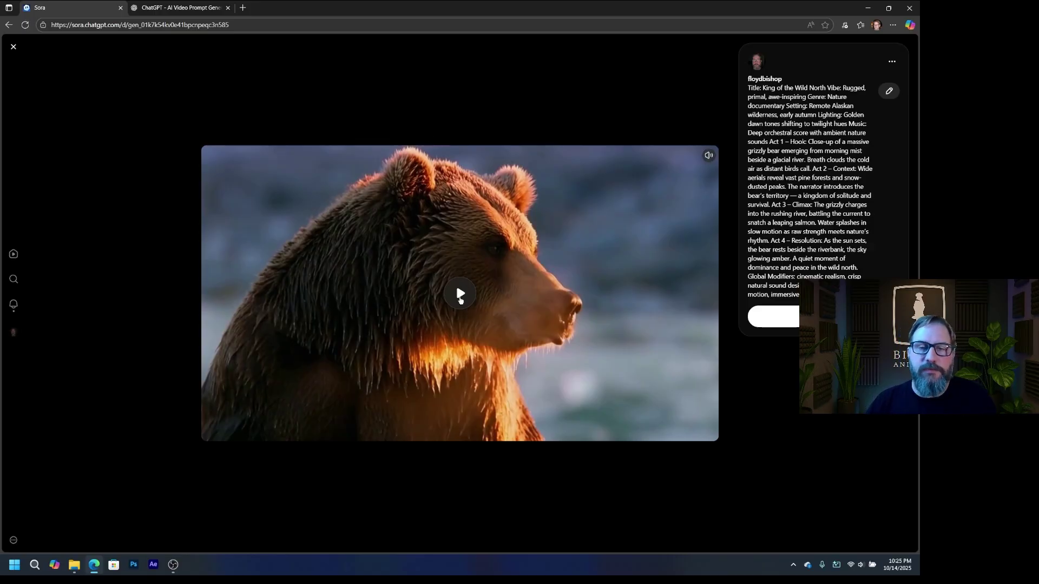
{"action": "left_click", "coordinate": [460, 294]}
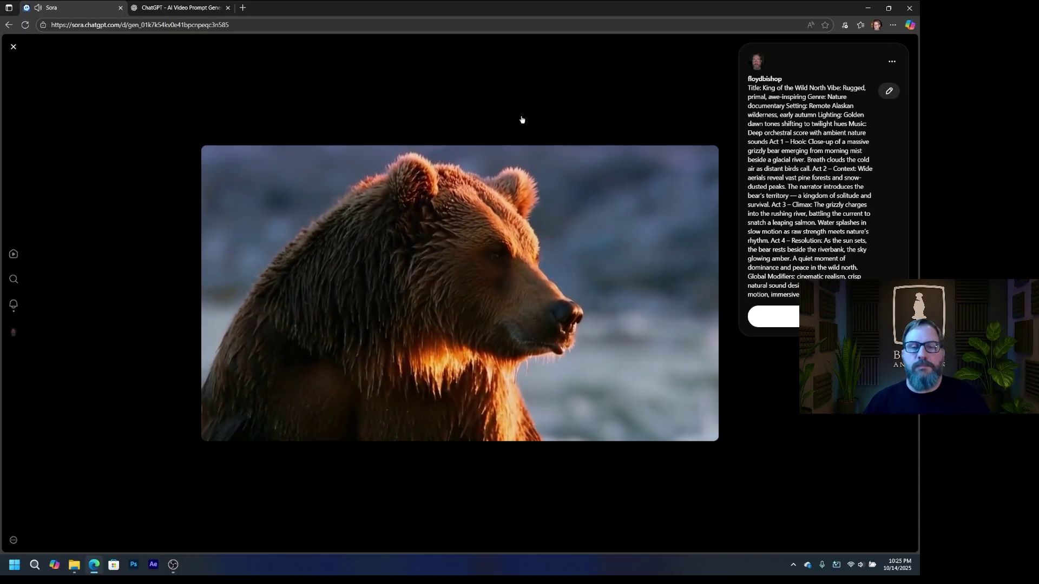
{"action": "left_click", "coordinate": [514, 182]}
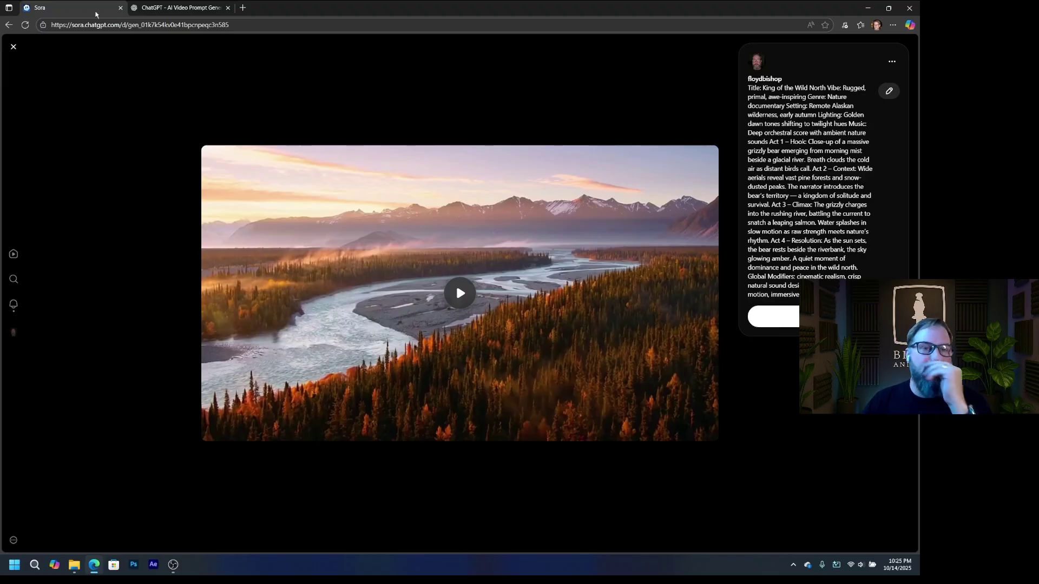
{"action": "left_click", "coordinate": [179, 7]}
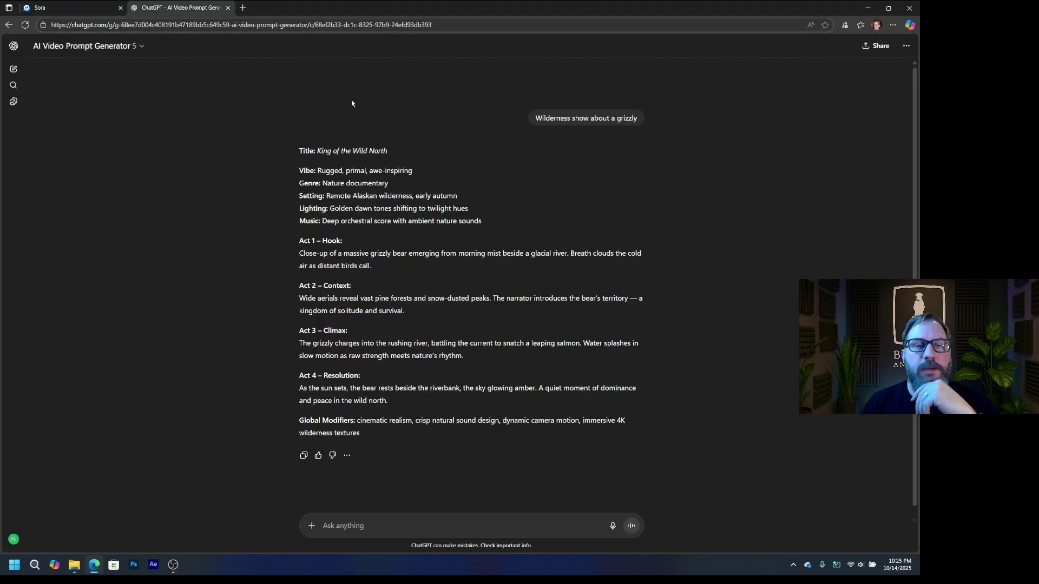
Step: In a fresh prompt-generator chat, request a wildlife show featuring a screaming hyrax
{"action": "left_click", "coordinate": [86, 46]}
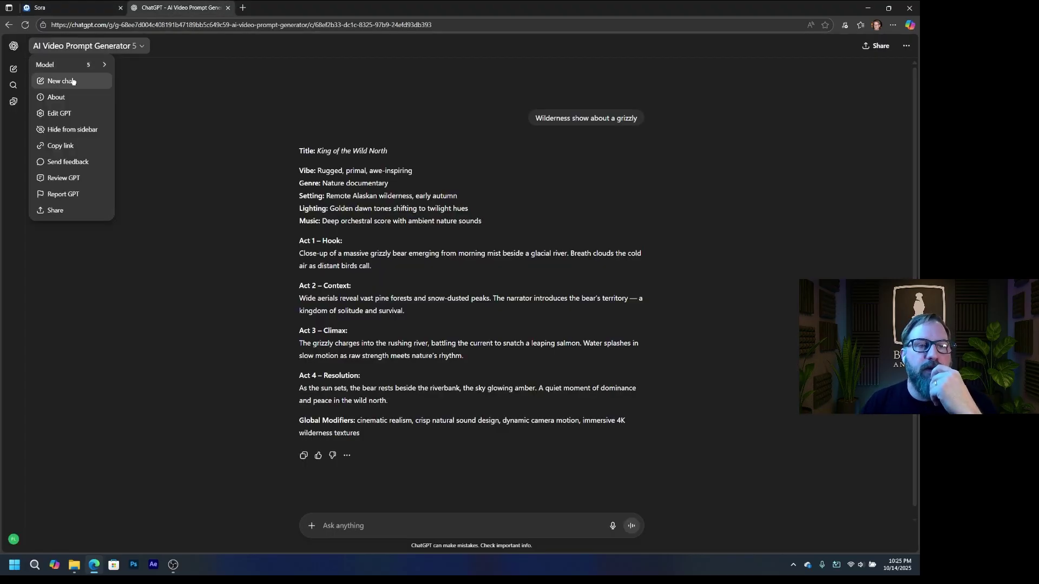
{"action": "left_click", "coordinate": [113, 82]}
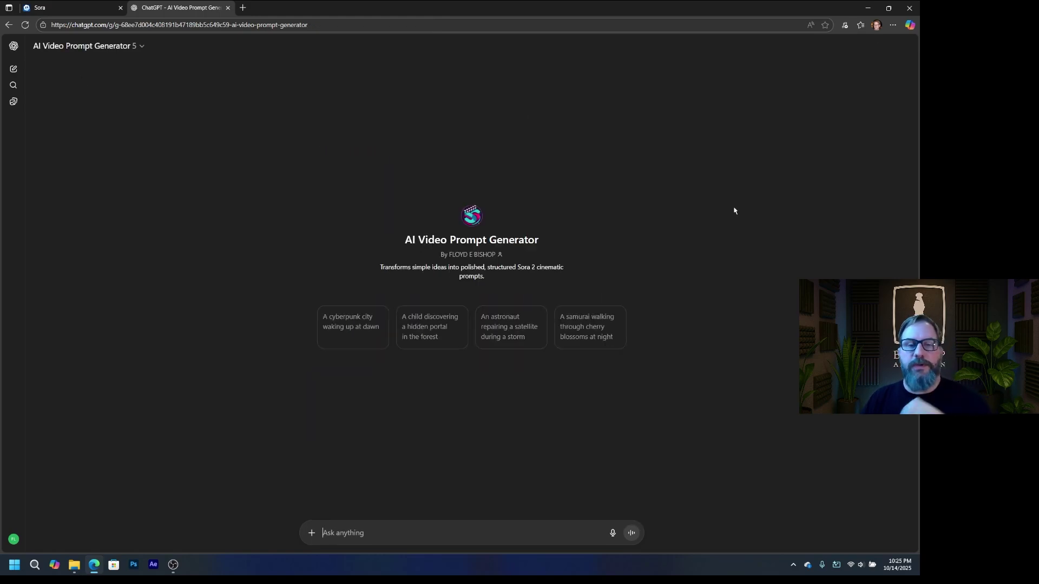
{"action": "left_click", "coordinate": [502, 336]}
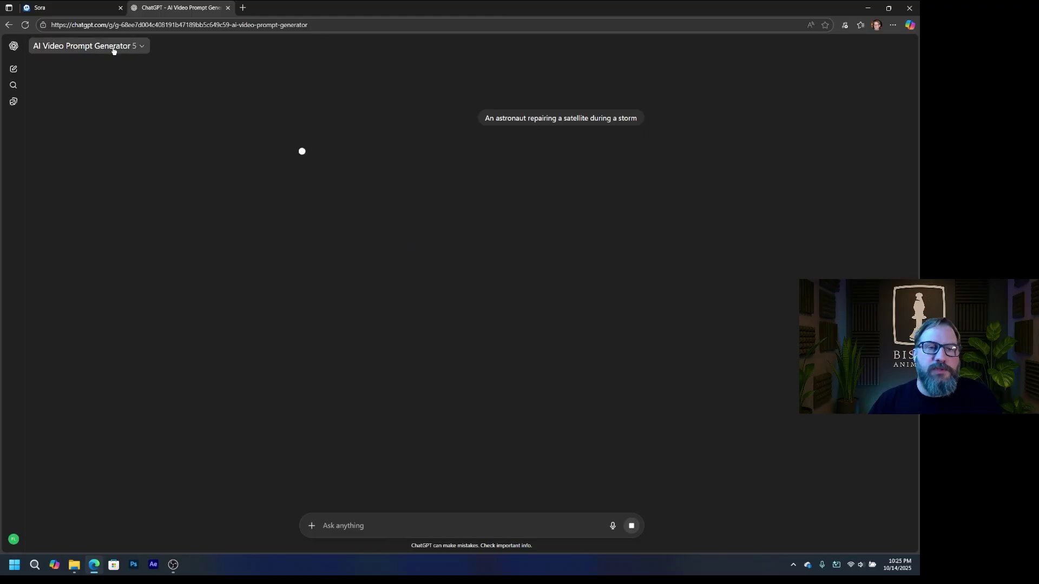
{"action": "left_click", "coordinate": [112, 46]}
{"action": "left_click", "coordinate": [60, 81]}
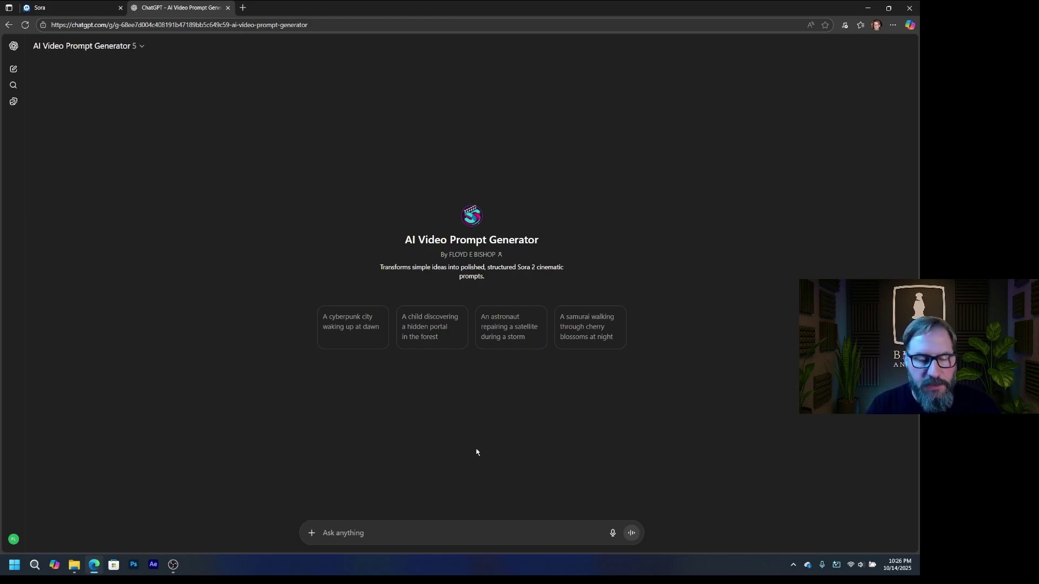
{"action": "type", "text": "ife show featuring a scre"}
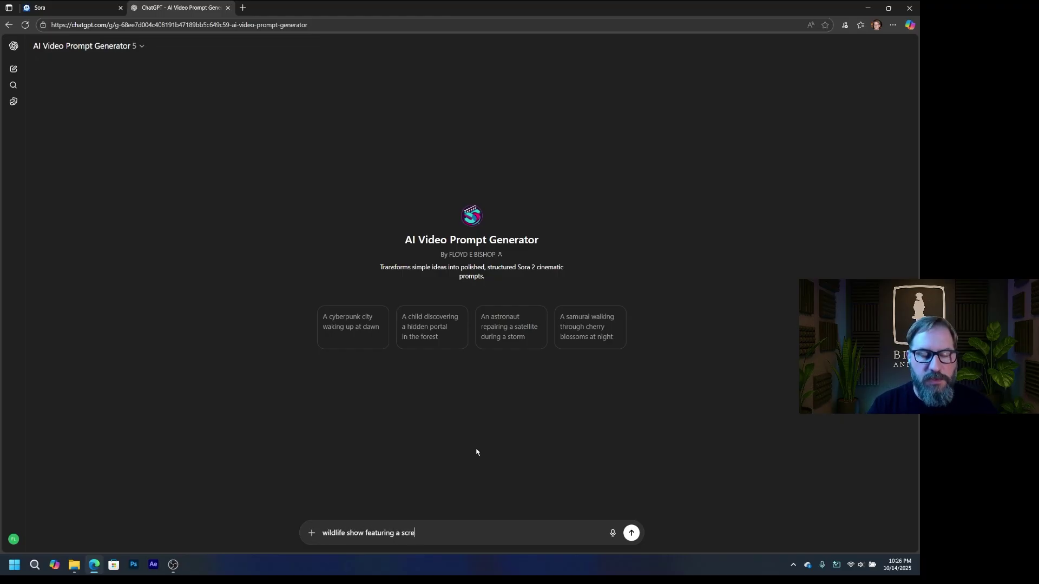
{"action": "type", "text": "aming hyrax"}
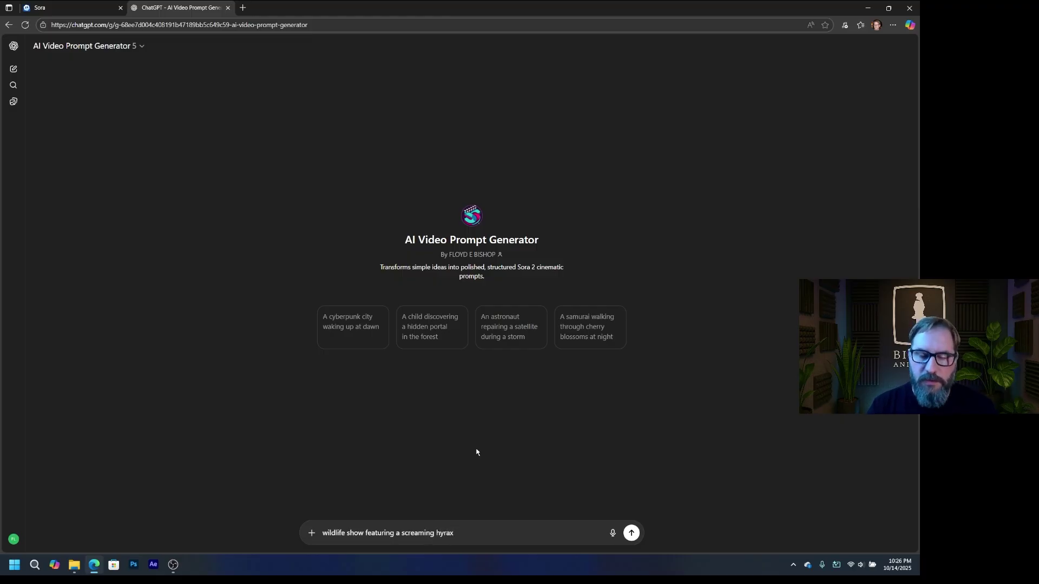
{"action": "key", "text": "Return"}
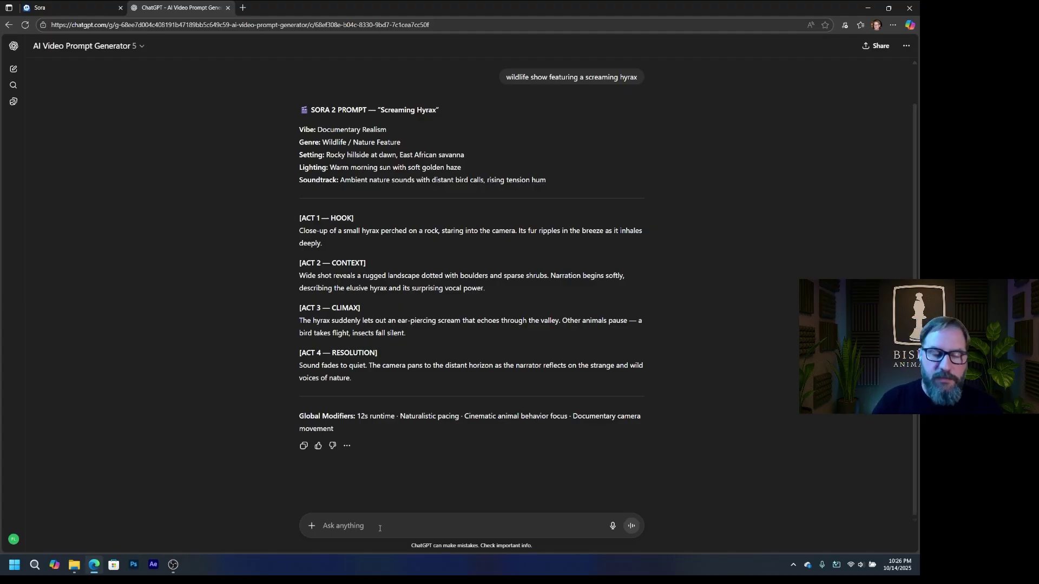
Step: Add per-act timings, then a mid-video jumpscare where the hyrax screams close up at camera
{"action": "type", "text": "Add timing"}
{"action": "key", "text": "Return"}
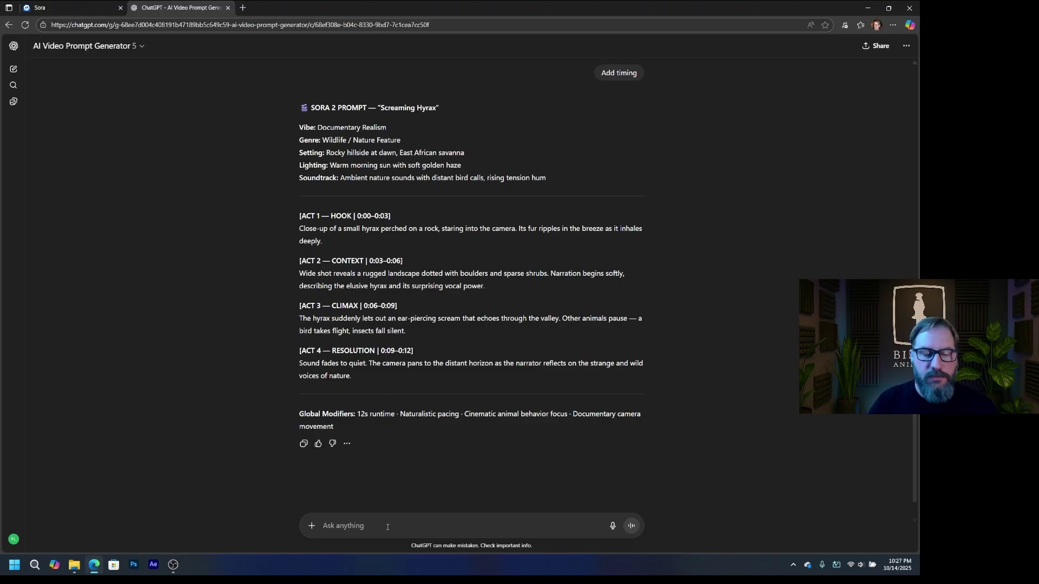
{"action": "type", "text": "Add a jumpscare mid"}
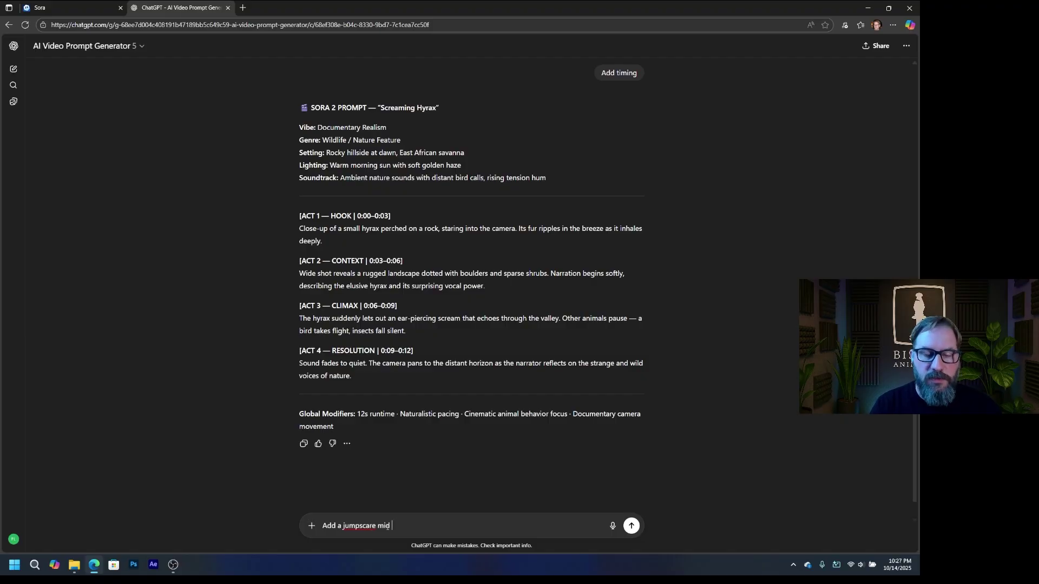
{"action": "type", "text": " video of the h"}
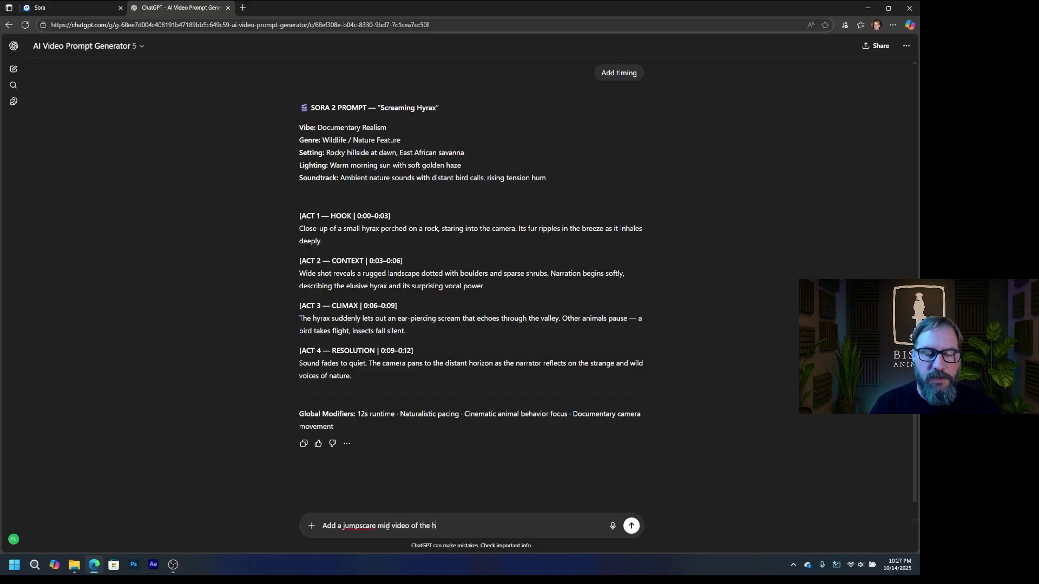
{"action": "type", "text": "yrax "}
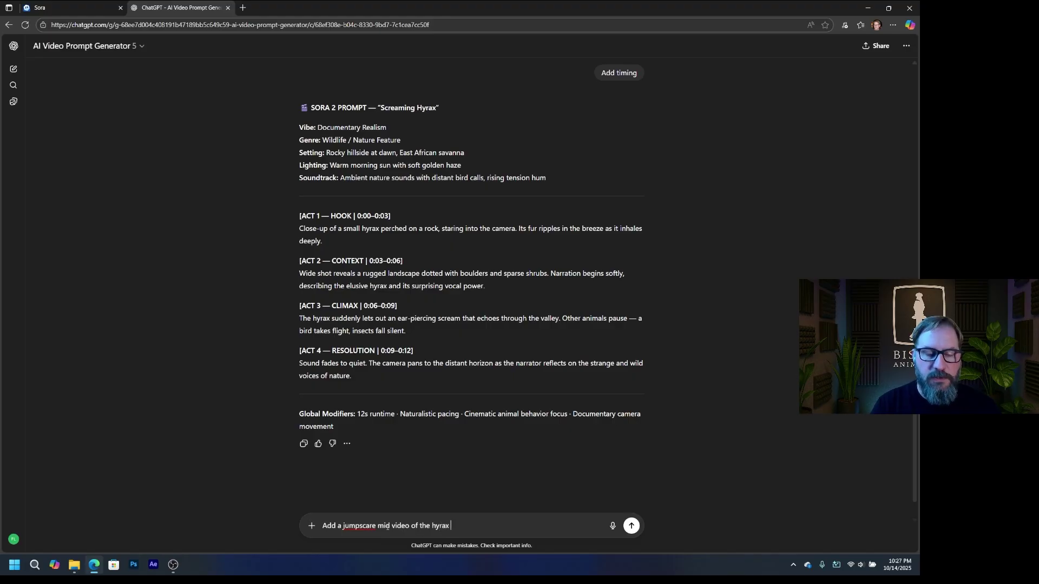
{"action": "type", "text": "close up and h"}
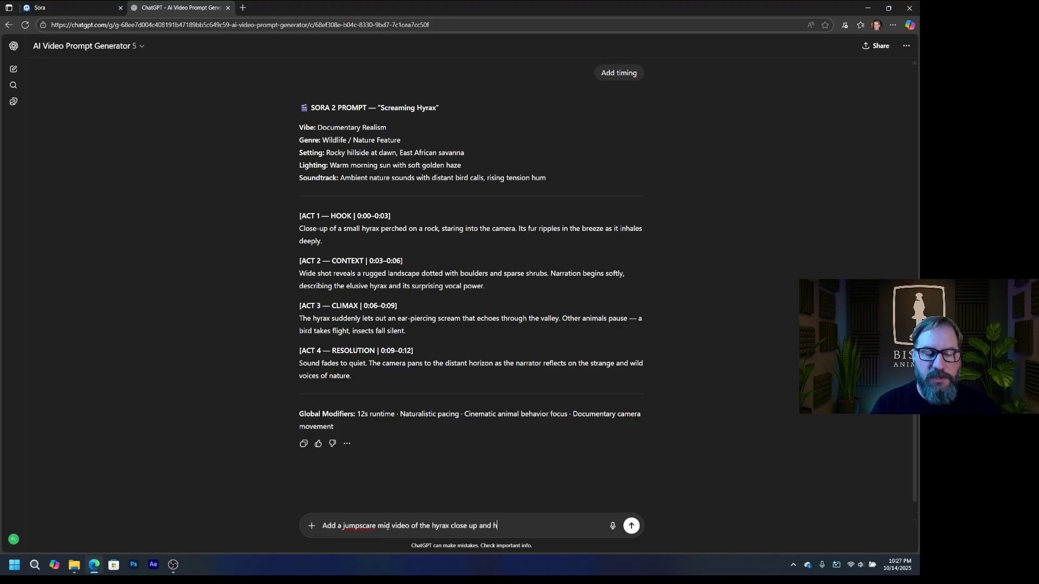
{"action": "type", "text": "e looks at camera"}
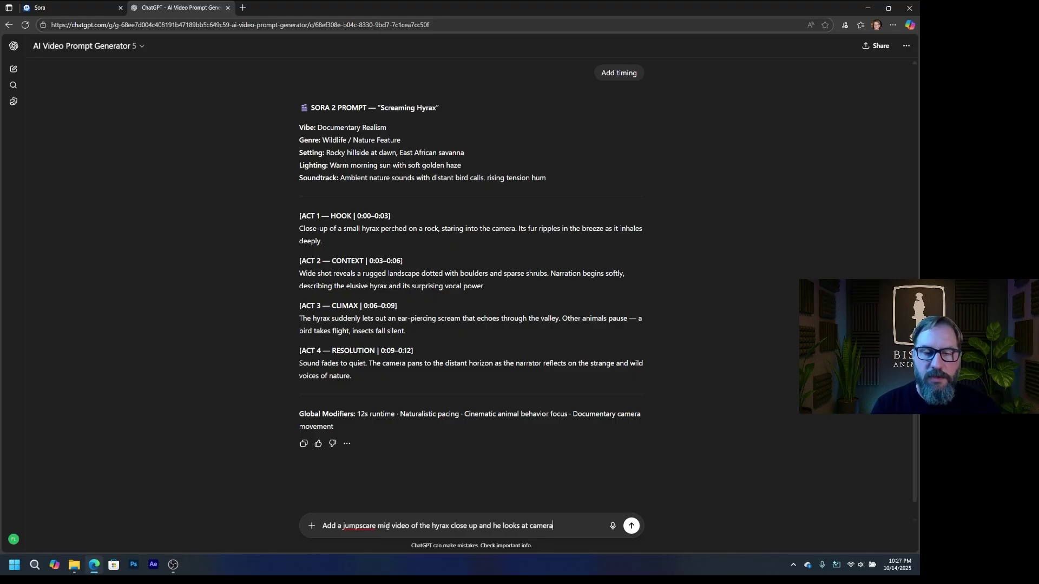
{"action": "type", "text": ", then scre"}
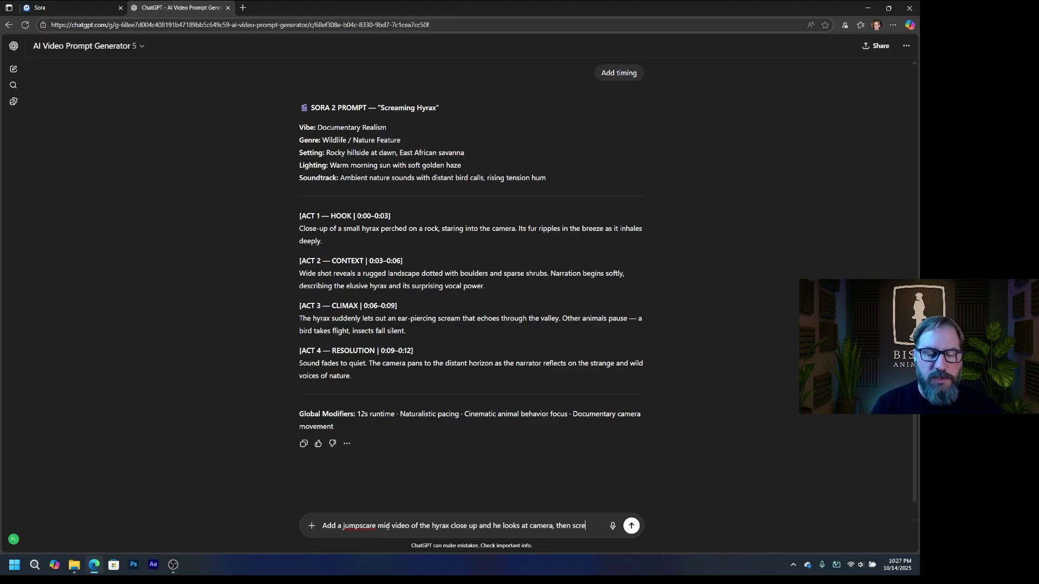
{"action": "type", "text": "ams super loud."}
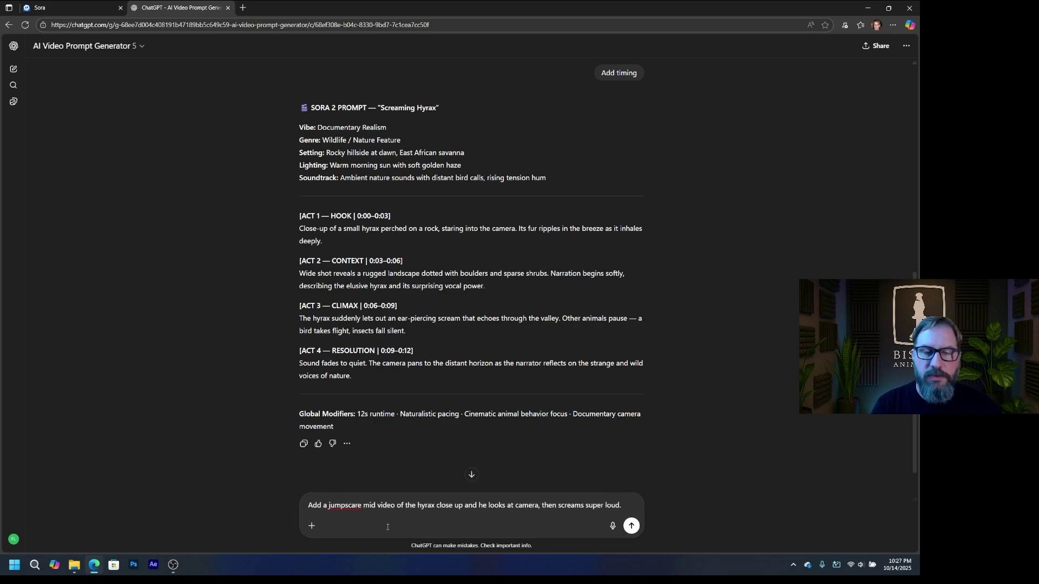
{"action": "key", "text": "Return"}
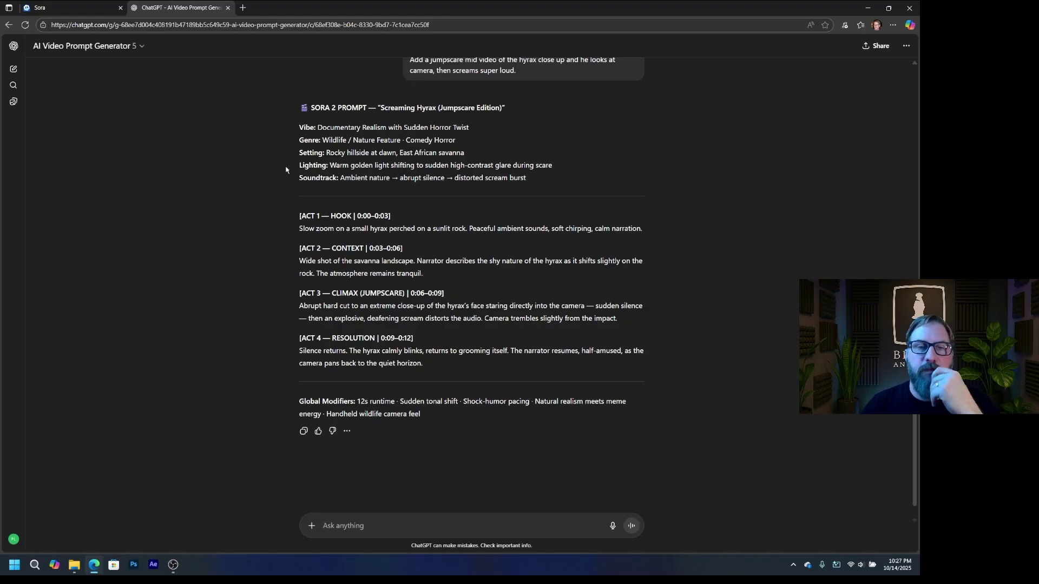
Step: Select and copy the full Screaming Hyrax Sora 2 prompt, then go to the Sora tab
{"action": "left_click_drag", "start_coordinate": [297, 110], "coordinate": [491, 420]}
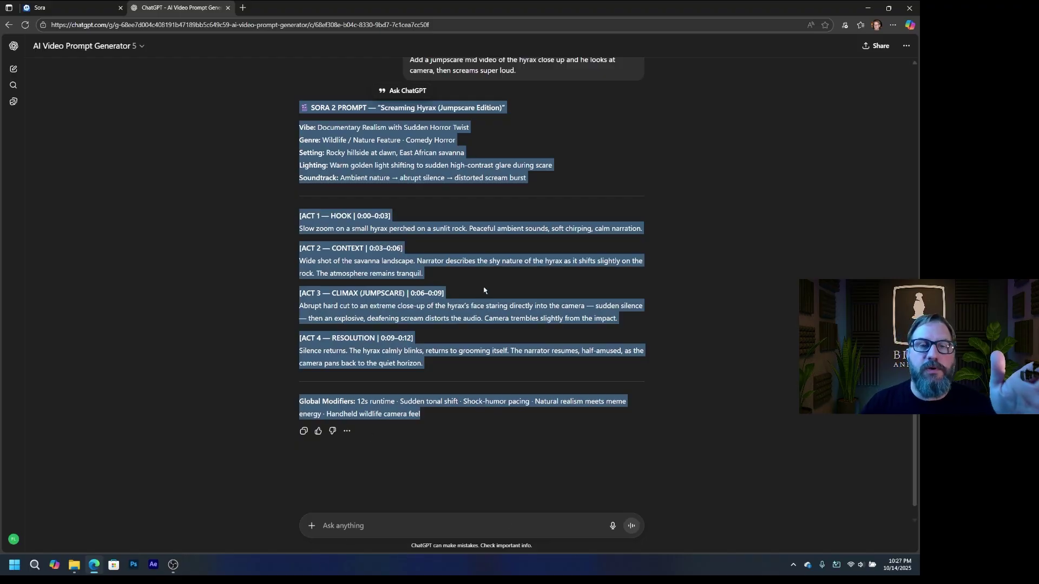
{"action": "left_click", "coordinate": [486, 194]}
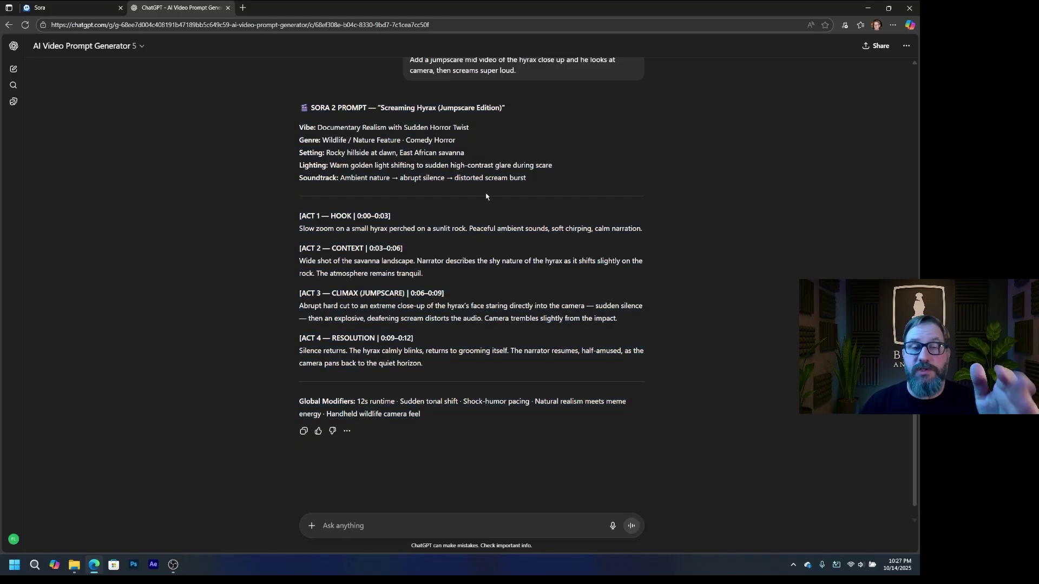
{"action": "left_click_drag", "start_coordinate": [300, 106], "coordinate": [551, 417]}
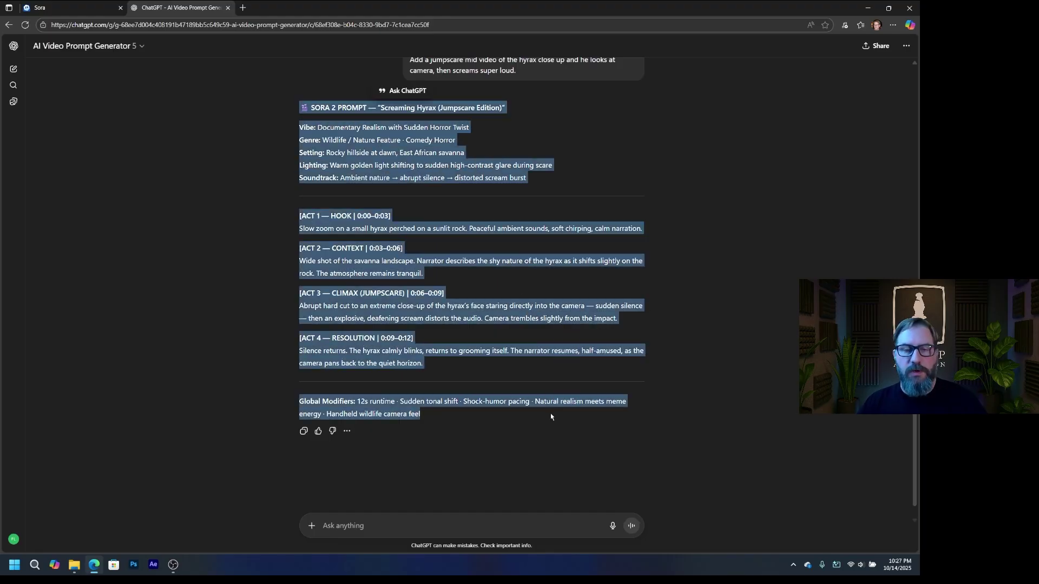
{"action": "left_click", "coordinate": [782, 343]}
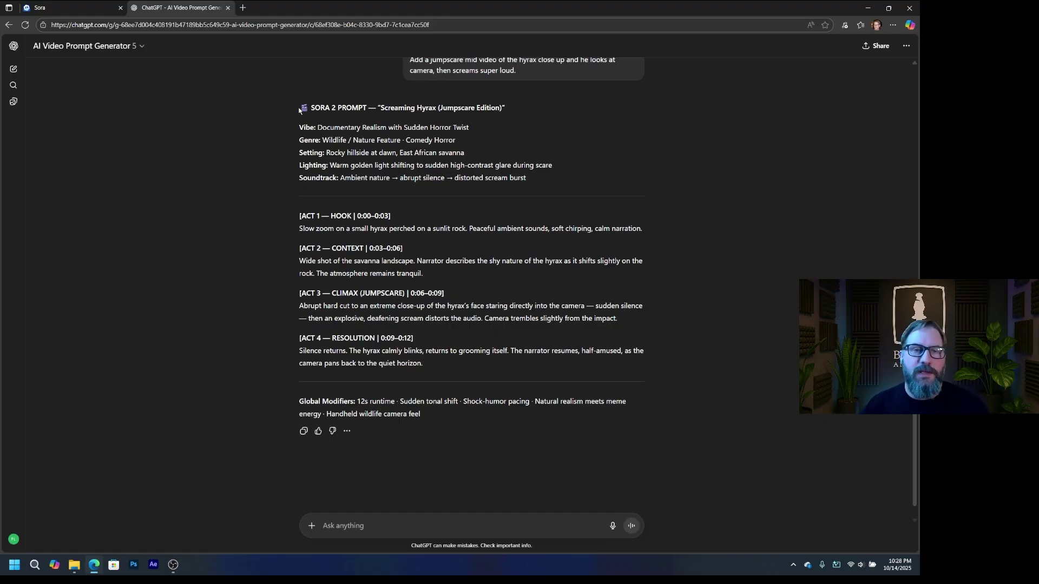
{"action": "left_click_drag", "start_coordinate": [299, 110], "coordinate": [481, 395]}
{"action": "key", "text": "ctrl+c"}
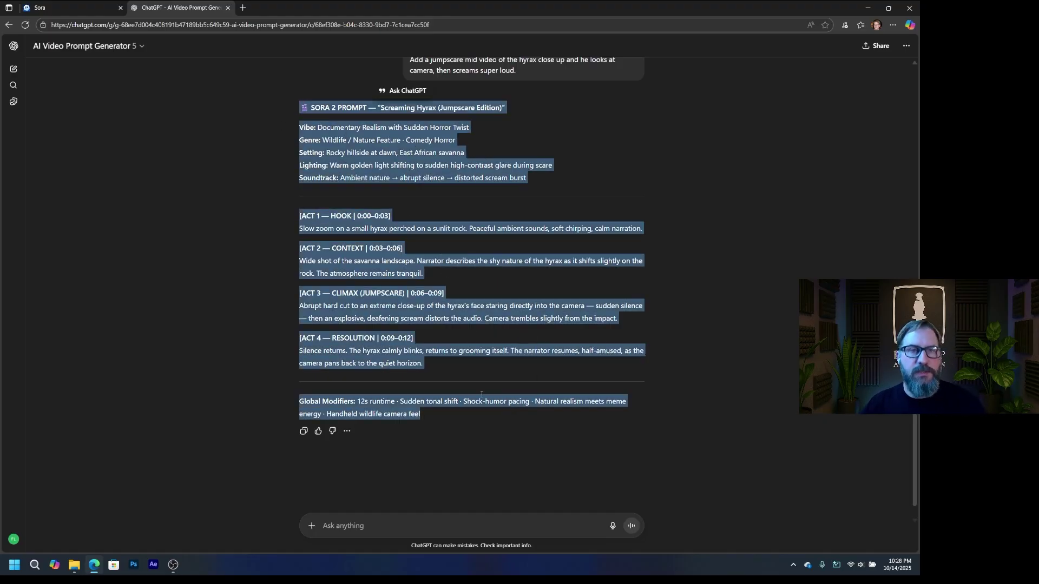
{"action": "left_click", "coordinate": [71, 7]}
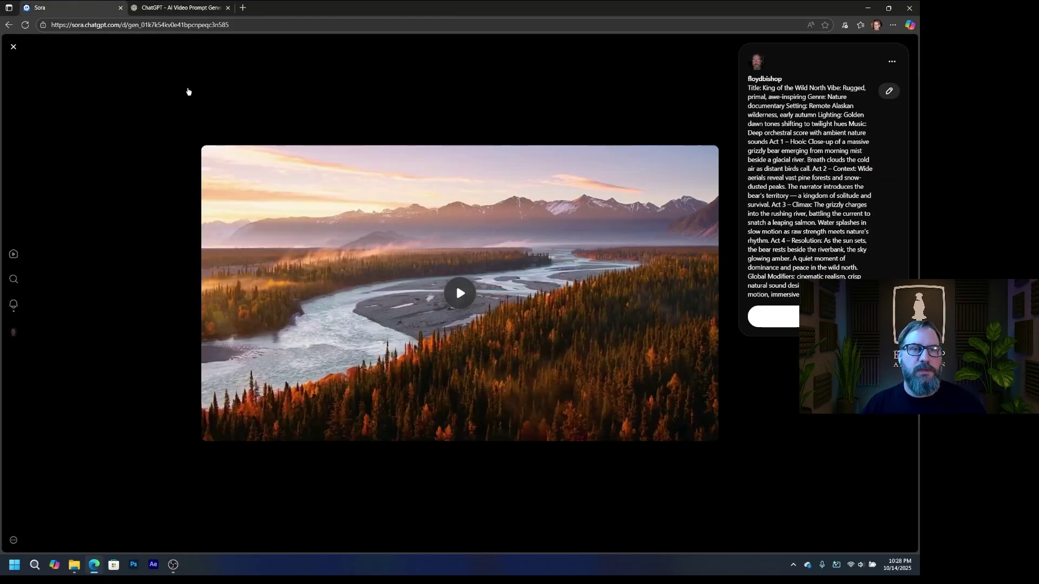
Step: Close the grizzly video and paste the hyrax jumpscare prompt into the description box
{"action": "left_click", "coordinate": [188, 92]}
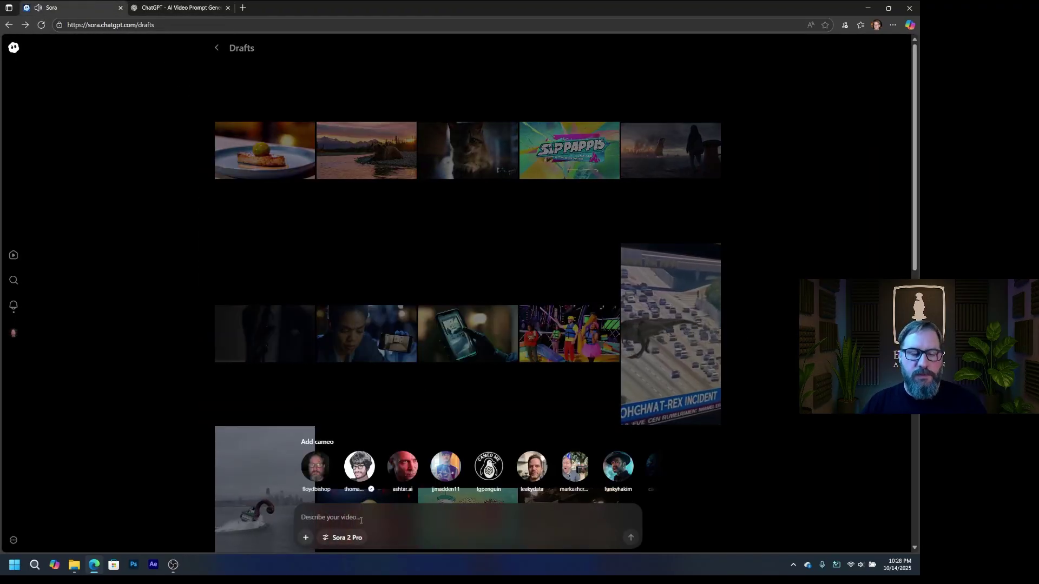
{"action": "left_click", "coordinate": [361, 520]}
{"action": "key", "text": "ctrl+v"}
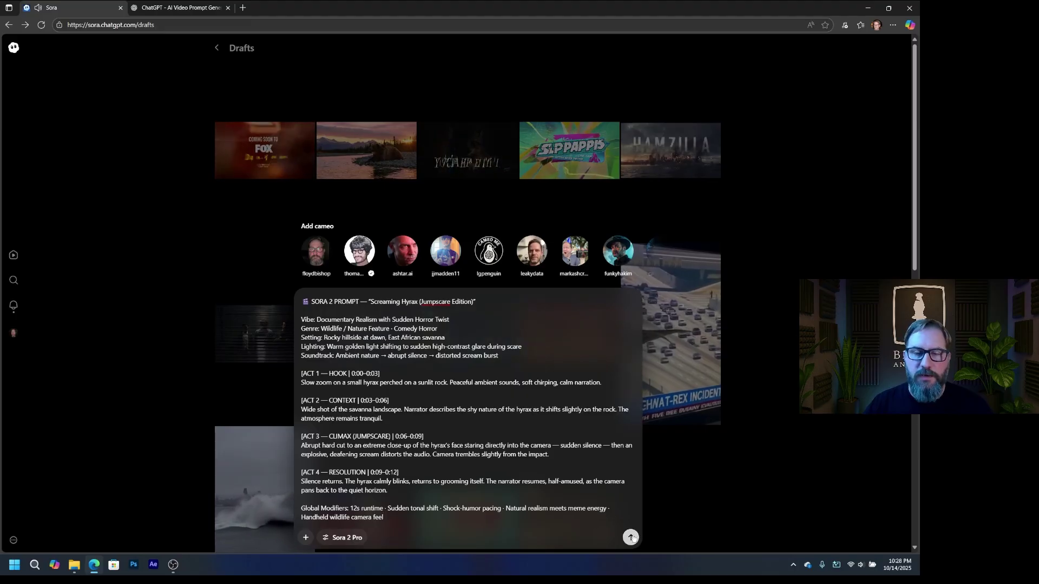
Step: Set the video to High resolution and a 15-second duration
{"action": "left_click", "coordinate": [356, 539]}
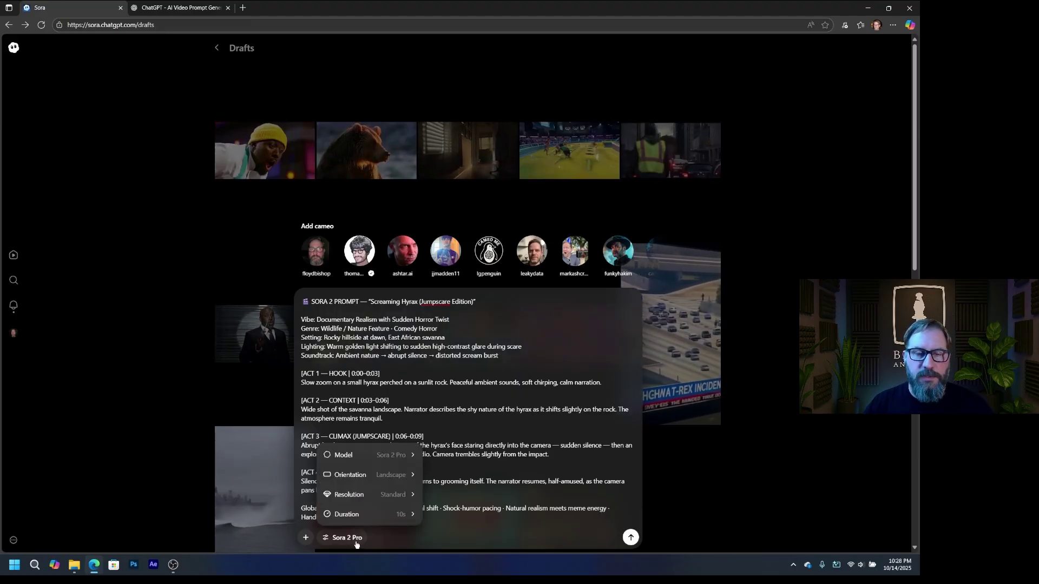
{"action": "mouse_move", "coordinate": [383, 517]}
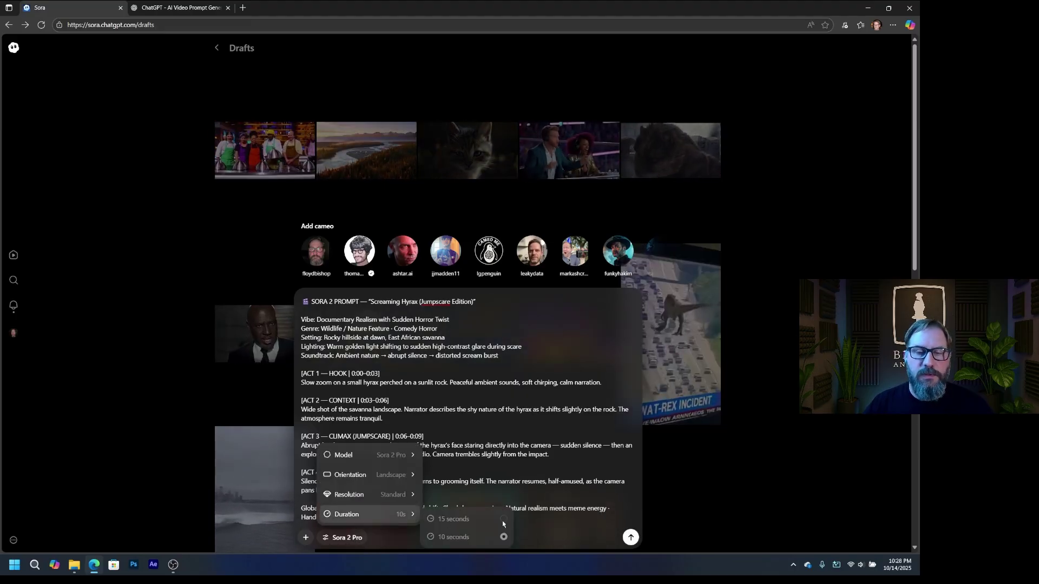
{"action": "mouse_move", "coordinate": [390, 495]}
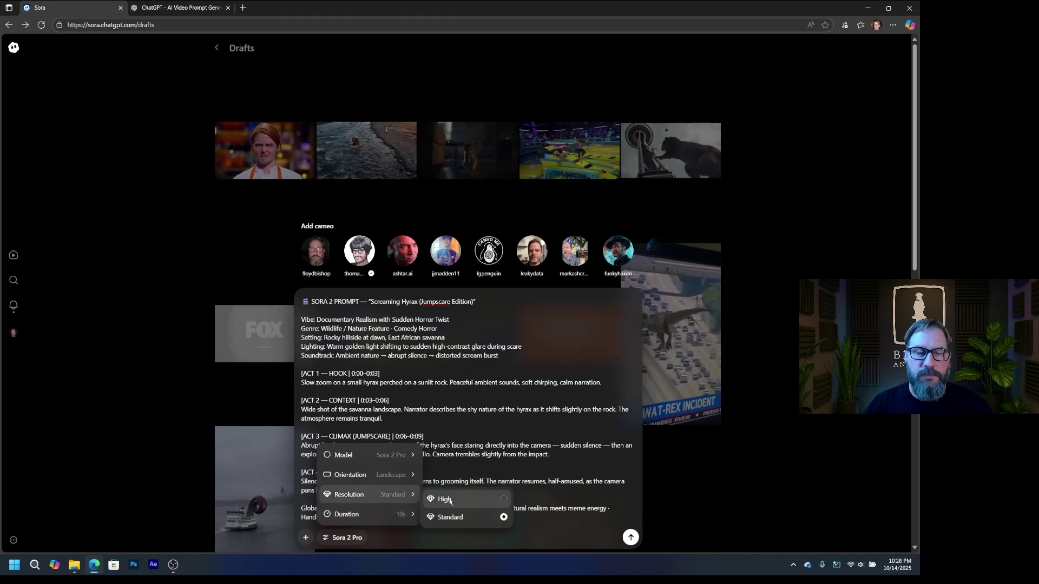
{"action": "left_click", "coordinate": [450, 500]}
{"action": "left_click", "coordinate": [346, 538]}
{"action": "mouse_move", "coordinate": [409, 516]}
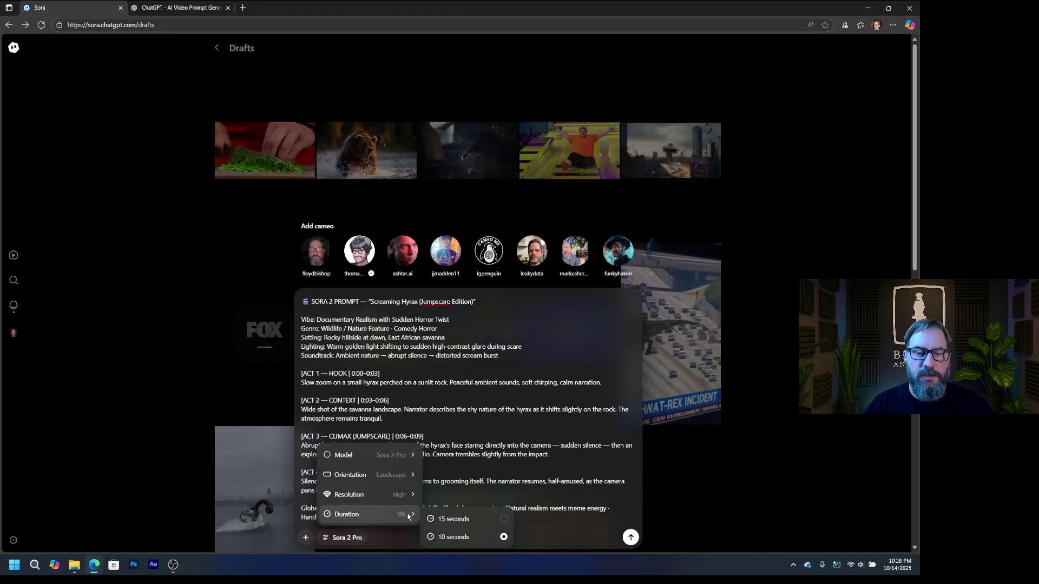
{"action": "left_click", "coordinate": [454, 519]}
{"action": "left_click", "coordinate": [356, 539]}
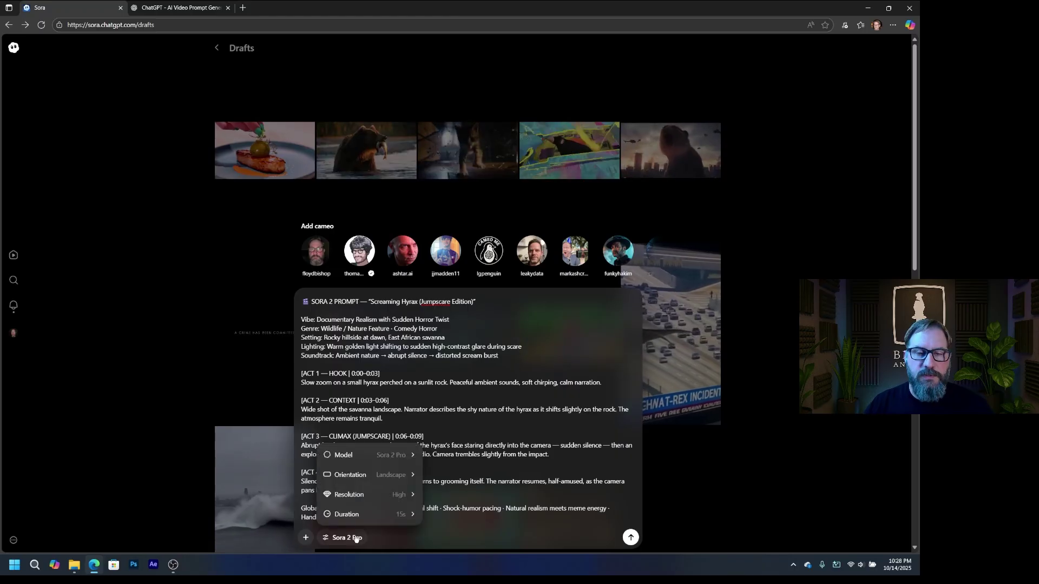
{"action": "mouse_move", "coordinate": [368, 515]}
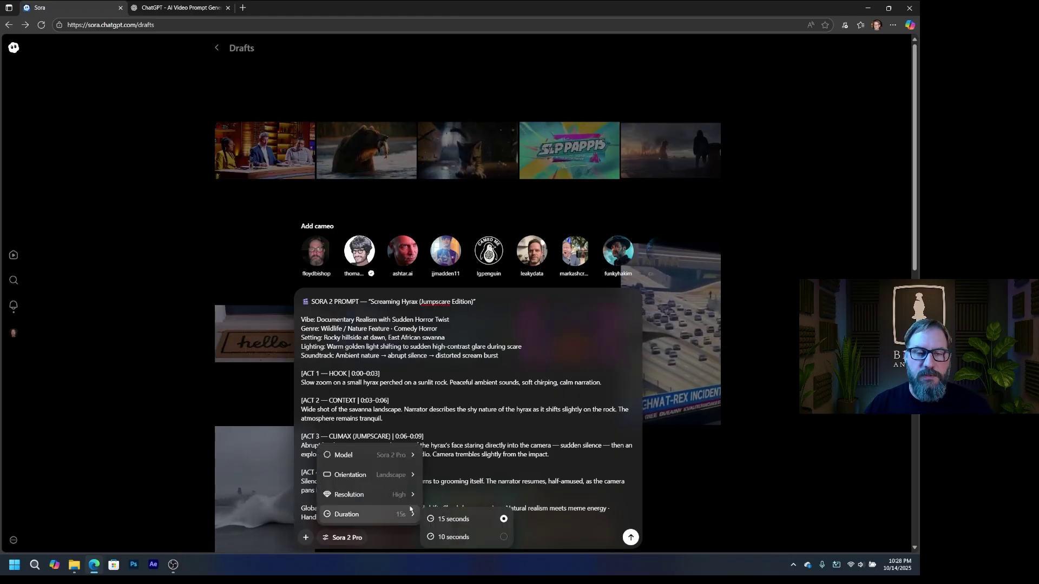
{"action": "left_click", "coordinate": [558, 534]}
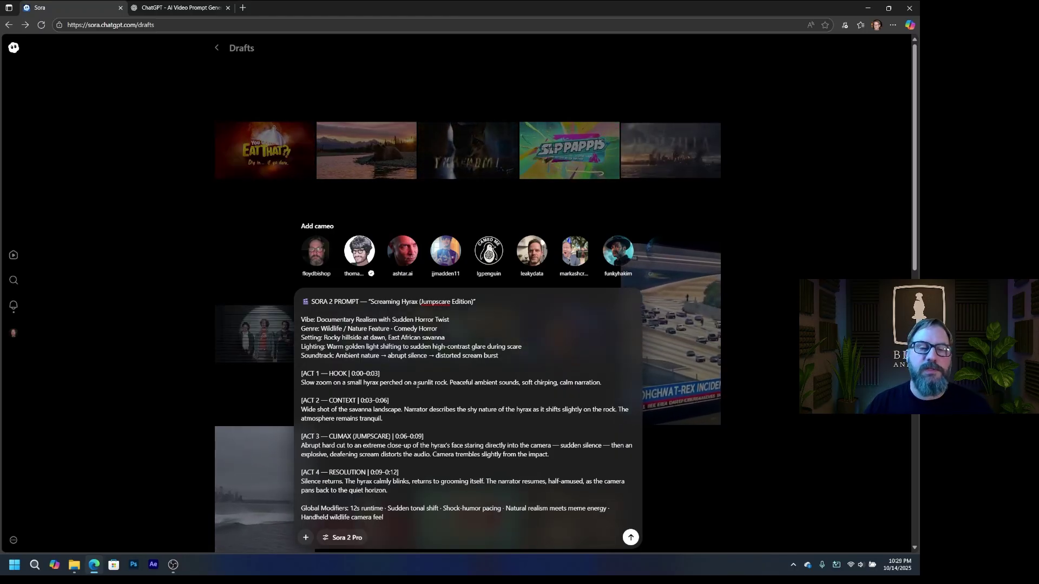
Step: Submit the hyrax prompt for generation and return to the ChatGPT chat
{"action": "scroll", "coordinate": [426, 427], "scroll_direction": "down", "scroll_amount": 5}
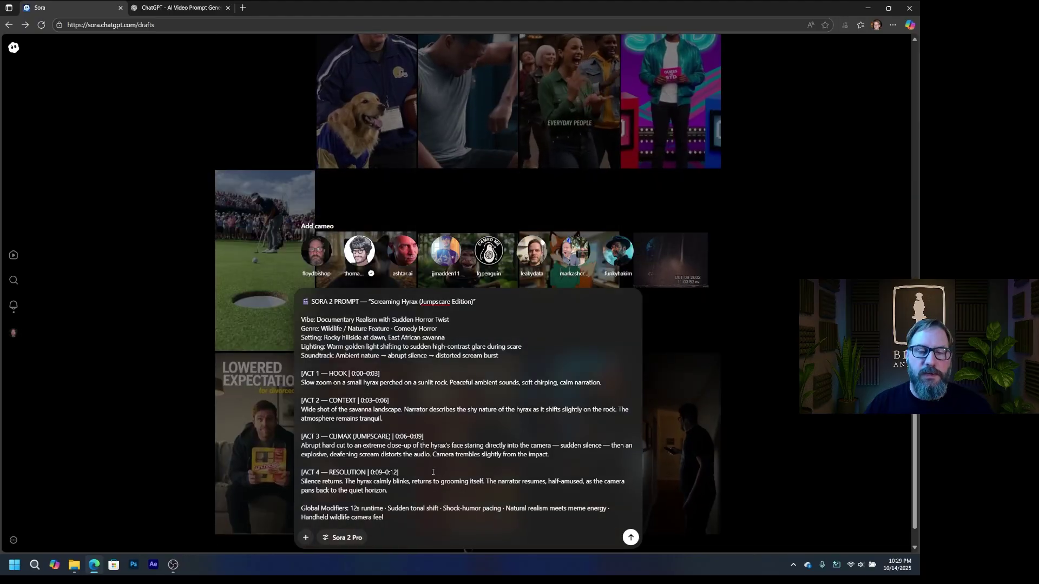
{"action": "scroll", "coordinate": [433, 472], "scroll_direction": "down", "scroll_amount": 5}
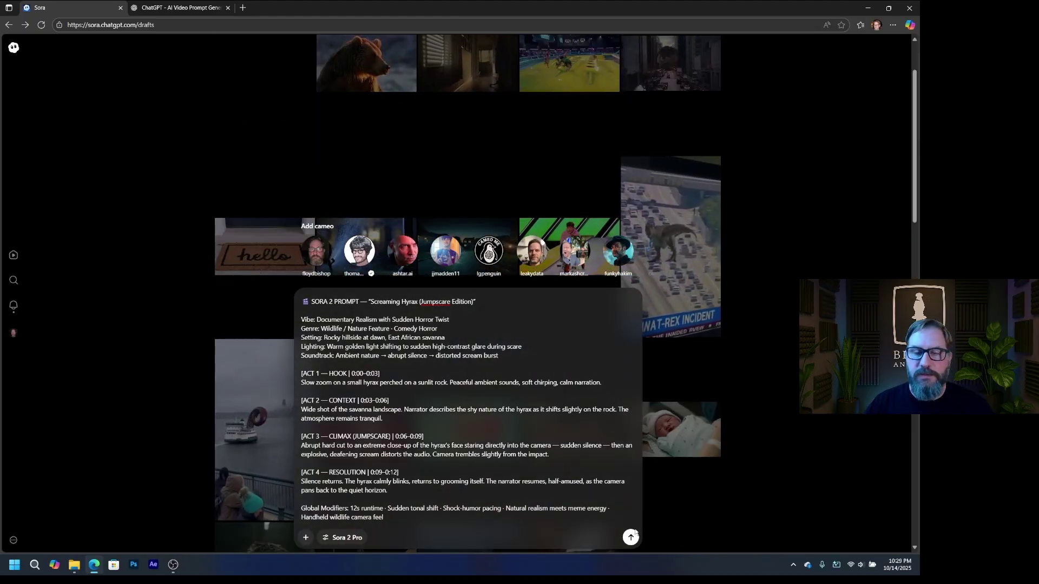
{"action": "left_click", "coordinate": [631, 537]}
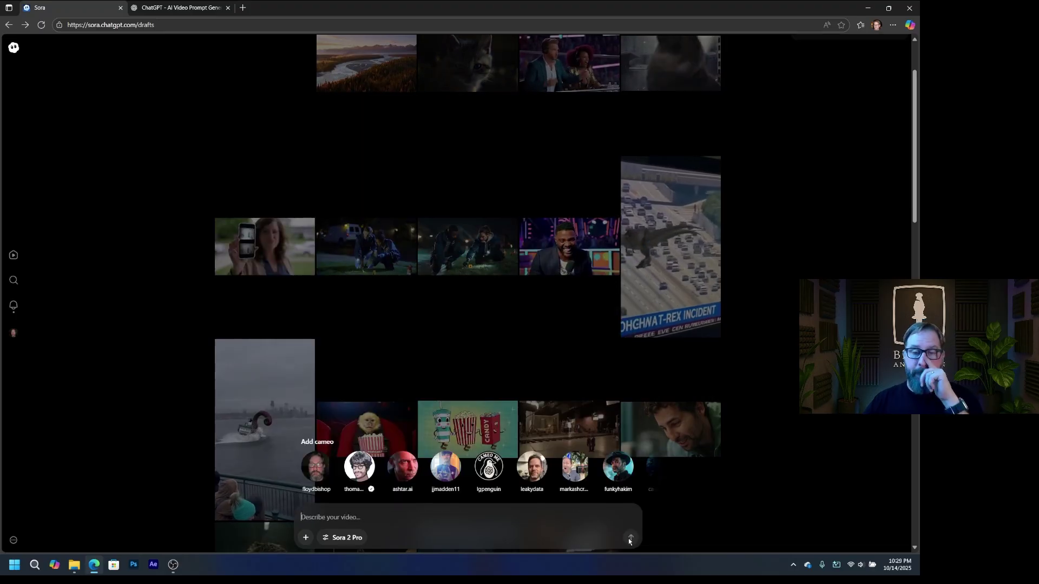
{"action": "scroll", "coordinate": [766, 293], "scroll_direction": "up", "scroll_amount": 3}
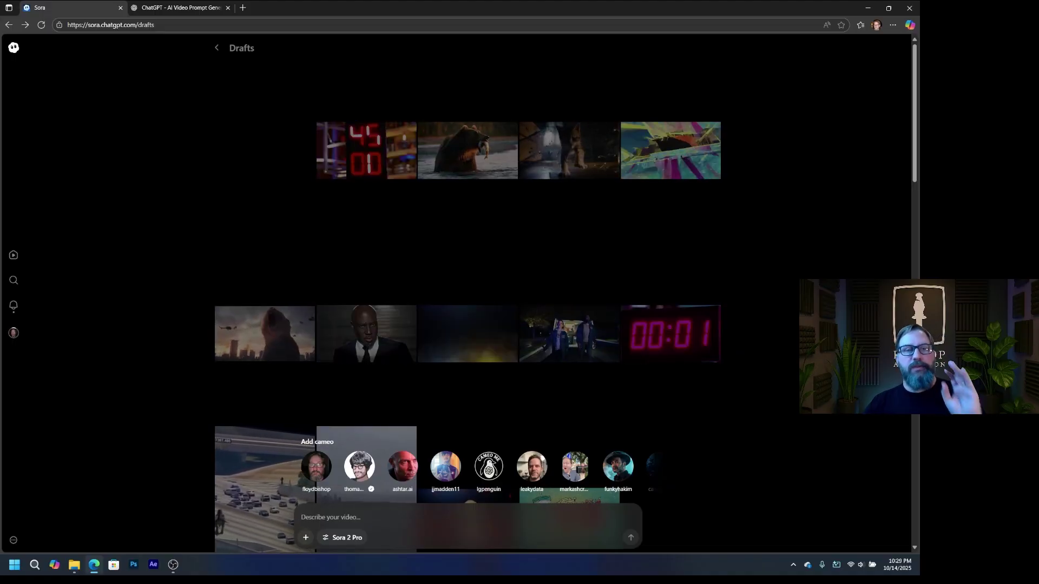
{"action": "left_click", "coordinate": [178, 8]}
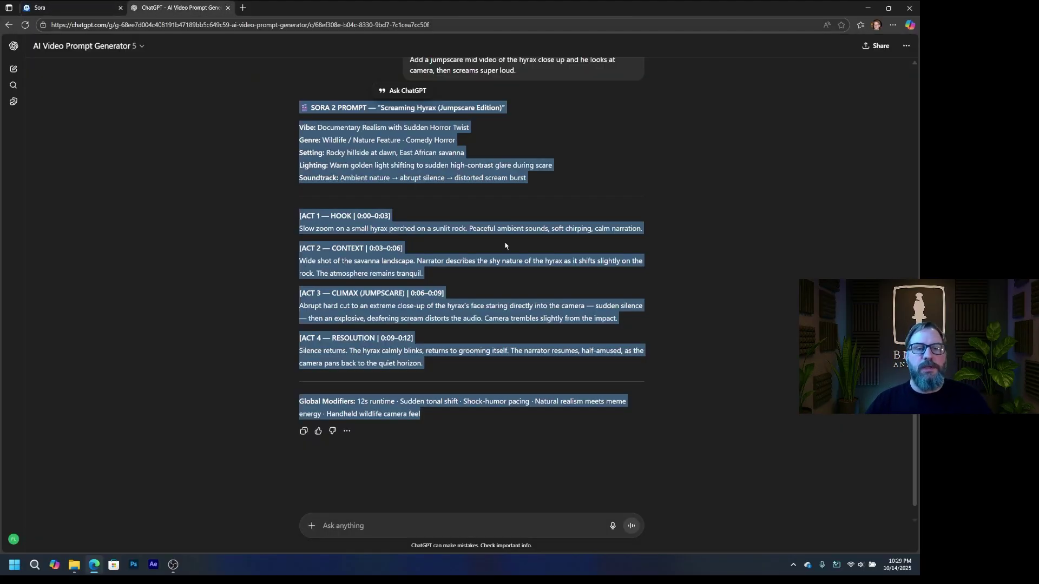
Step: Start a fresh empty chat with the AI Video Prompt Generator GPT
{"action": "left_click", "coordinate": [705, 228]}
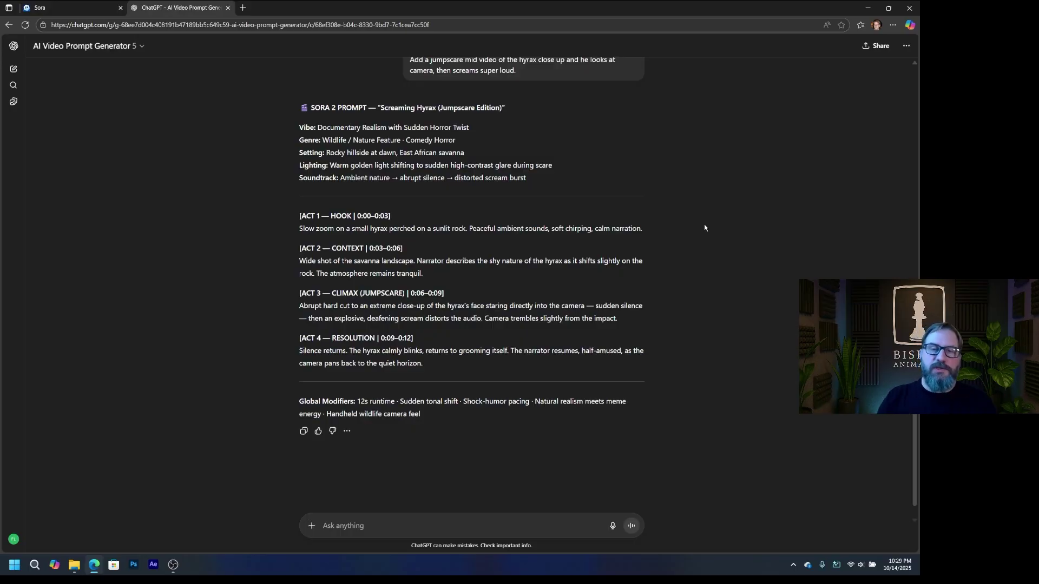
{"action": "left_click", "coordinate": [84, 46]}
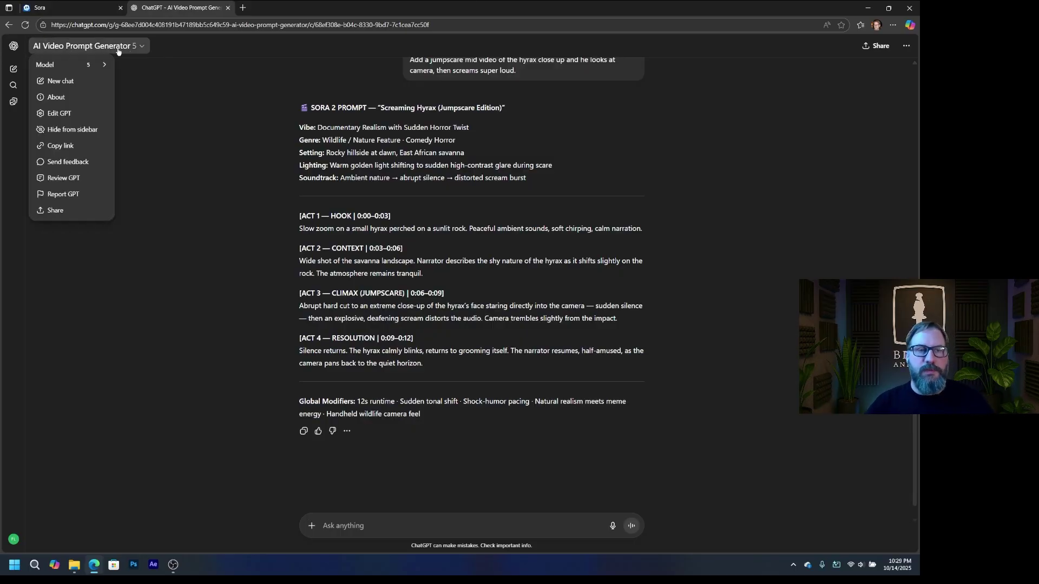
{"action": "left_click", "coordinate": [58, 80]}
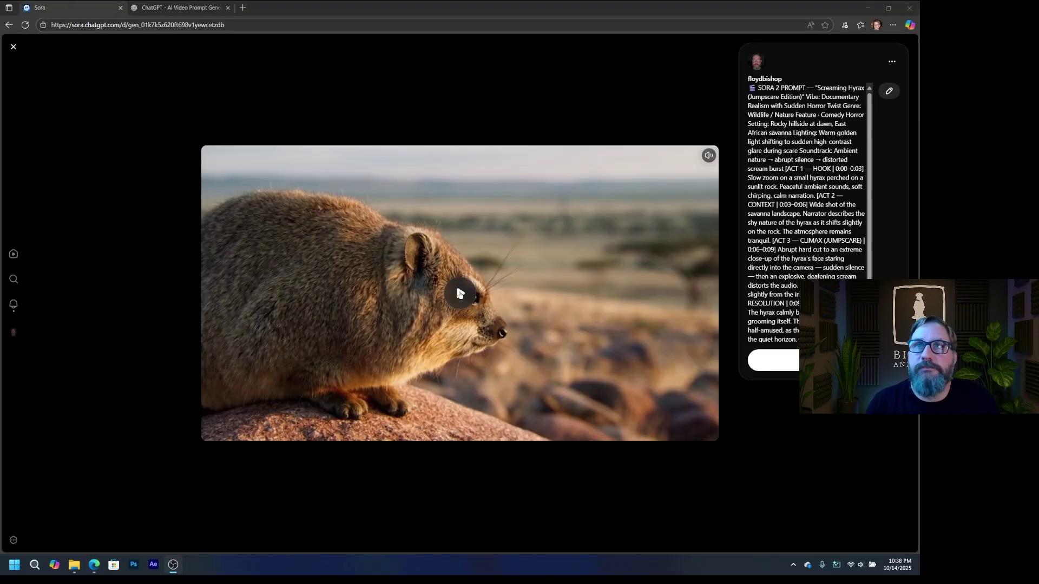
Step: Play the finished Screaming Hyrax jumpscare video, then return to the empty prompt-generator chat
{"action": "left_click", "coordinate": [459, 294]}
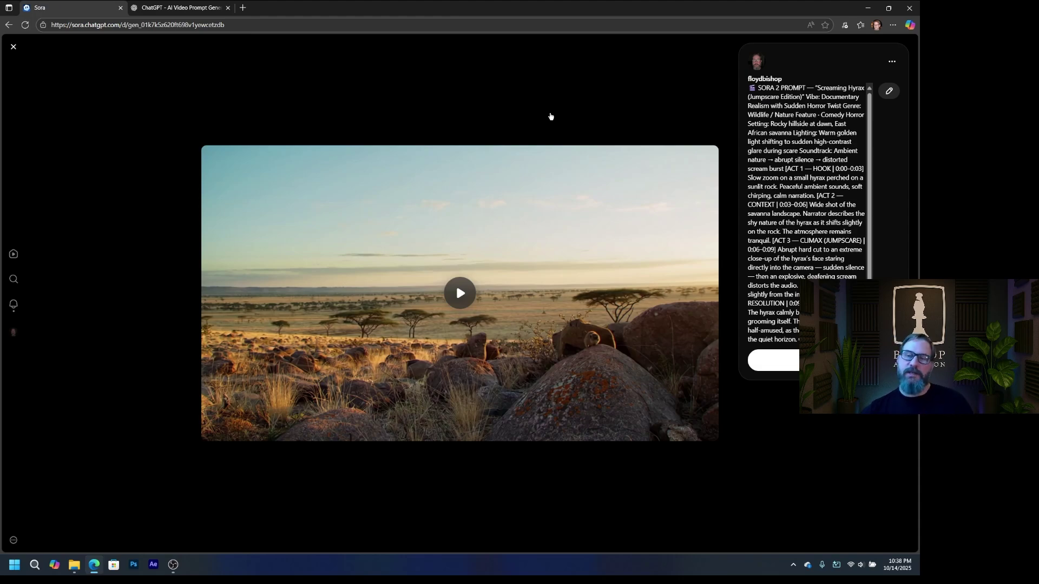
{"action": "left_click", "coordinate": [182, 13]}
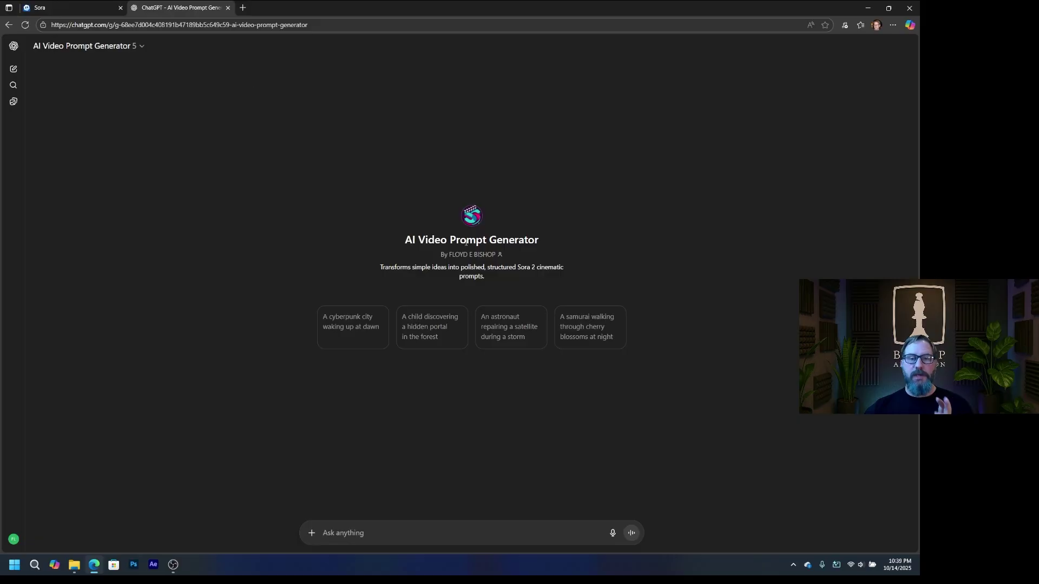